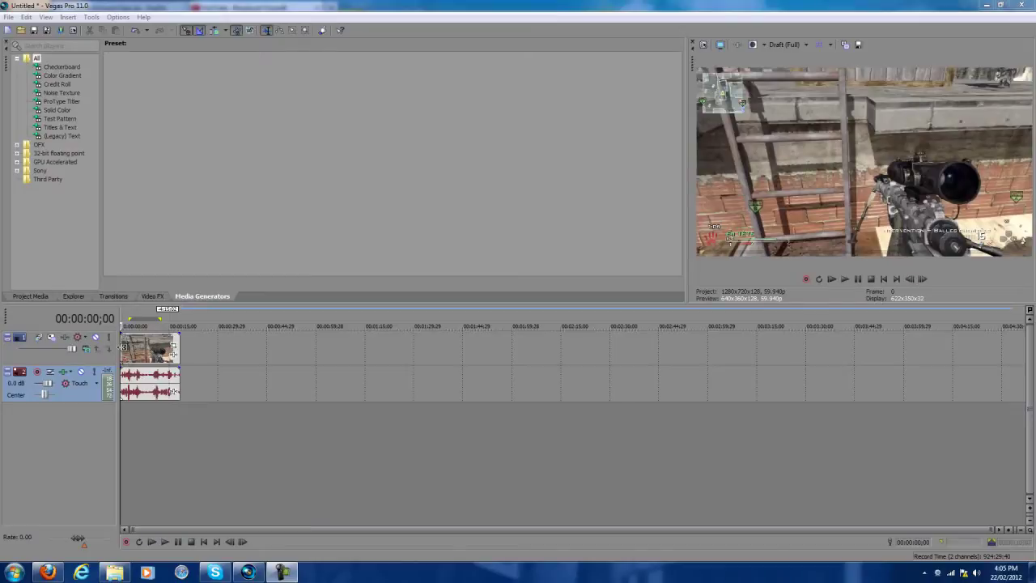
# Step: Select the video track and right-click the gameplay clip to bring up its event menu
pyautogui.click(57, 343)
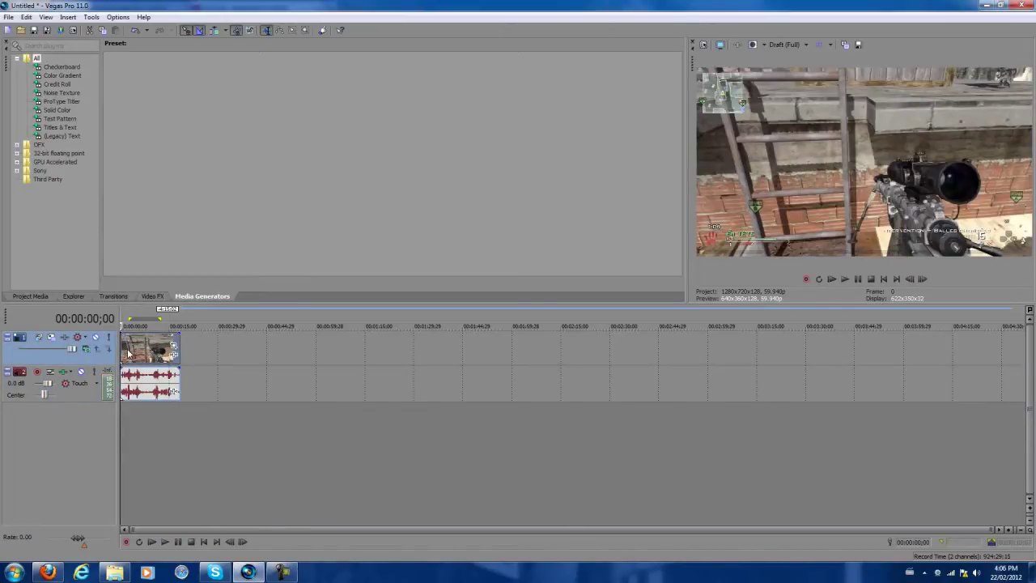
pyautogui.rightClick(132, 347)
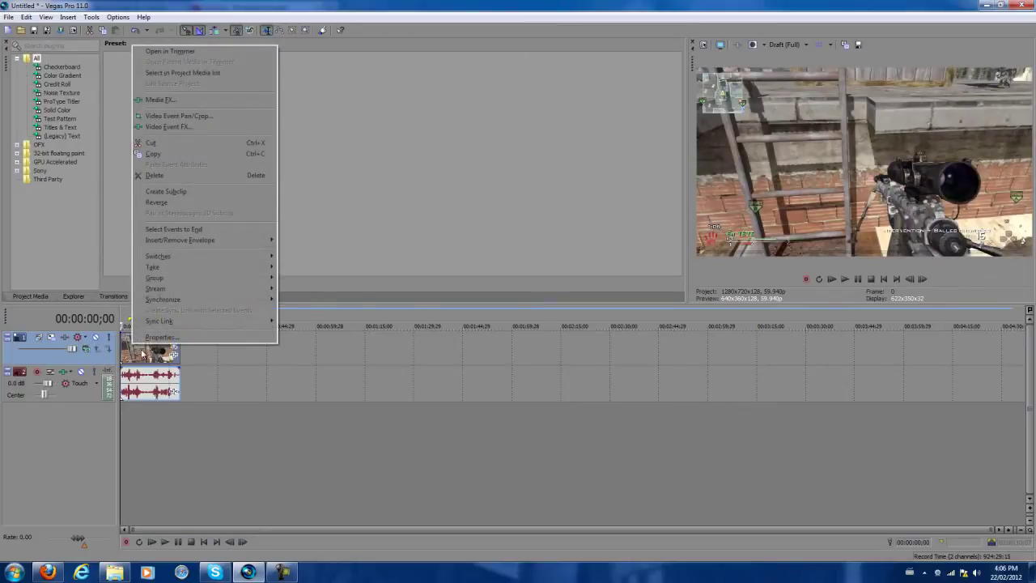
# Step: Uncheck Maintain aspect ratio in the gameplay clip's event Properties and confirm
pyautogui.click(192, 338)
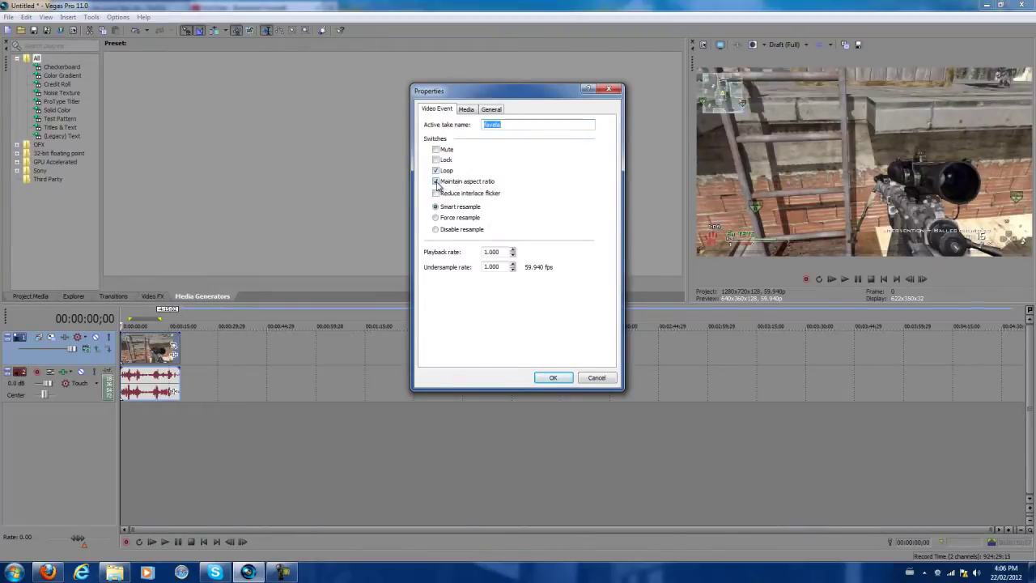
pyautogui.click(436, 182)
pyautogui.click(551, 378)
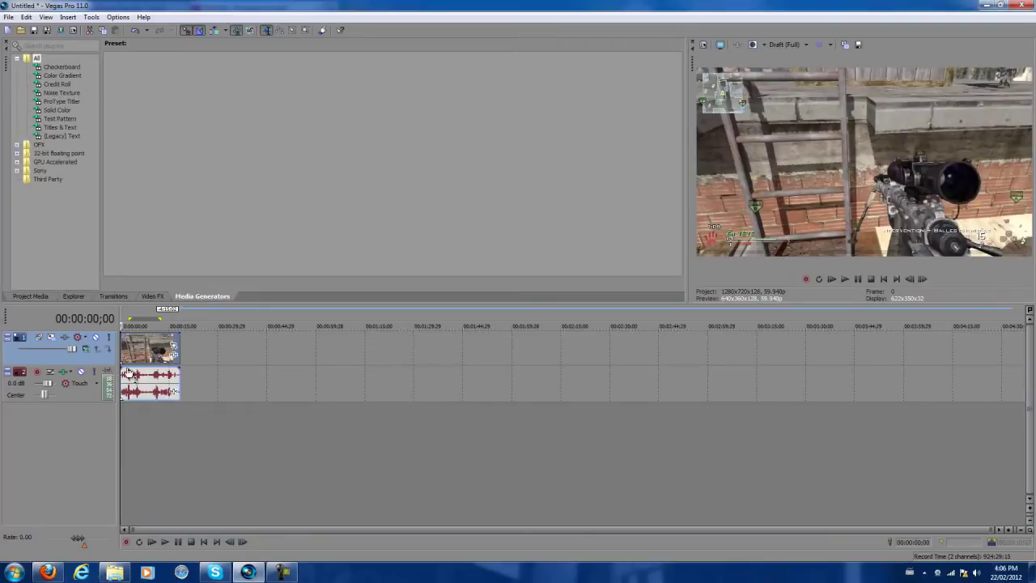
# Step: Import '08 Yacht Week In America' from the MUSIC folder onto its own new audio track
pyautogui.click(21, 30)
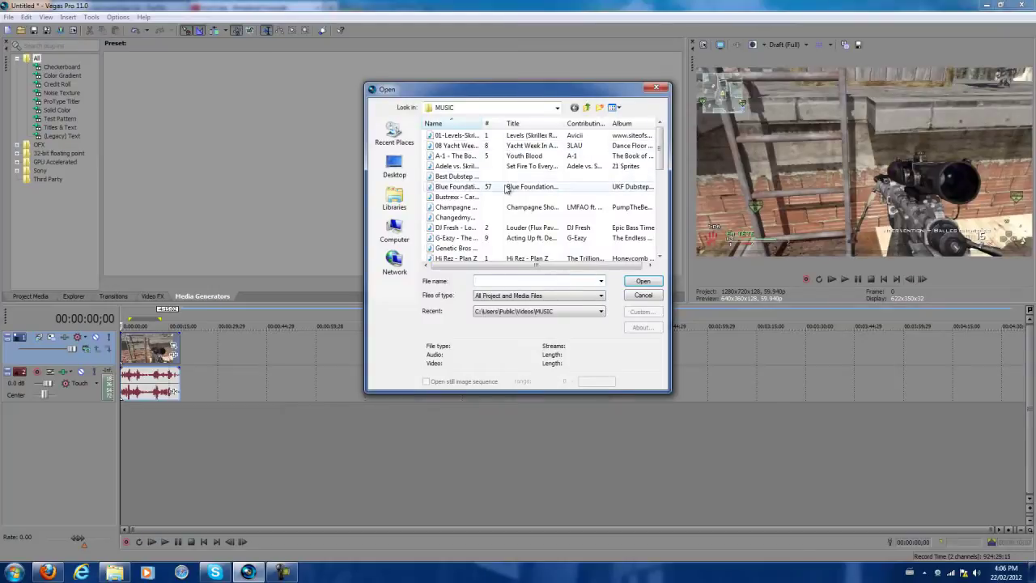
pyautogui.click(451, 148)
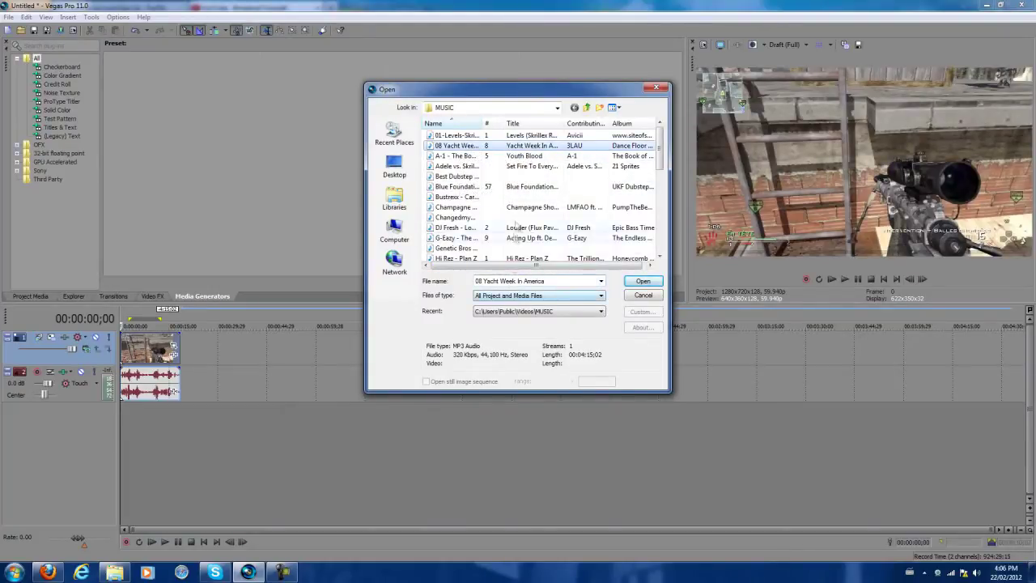
pyautogui.click(642, 281)
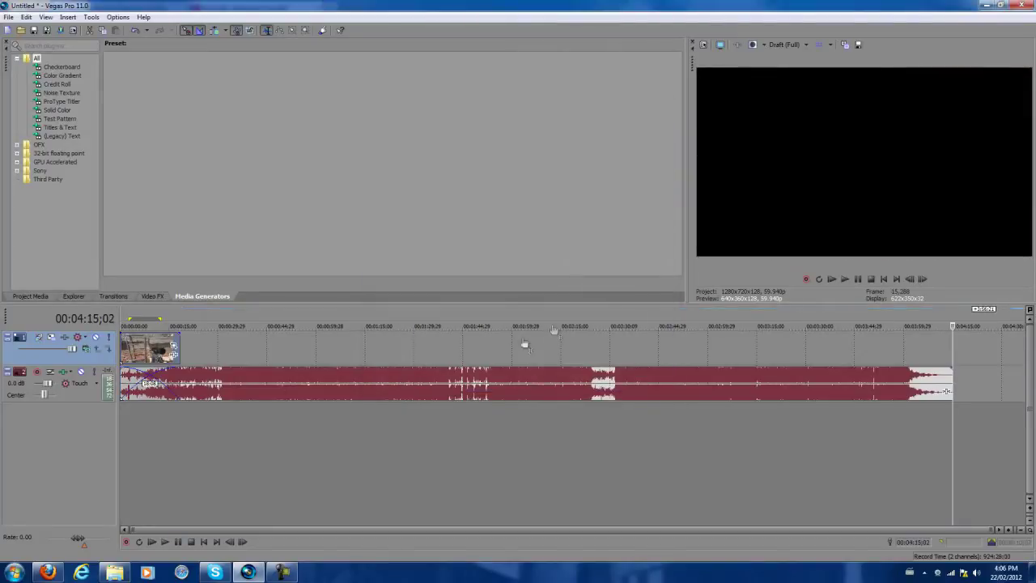
pyautogui.moveTo(249, 390); pyautogui.dragTo(247, 428)
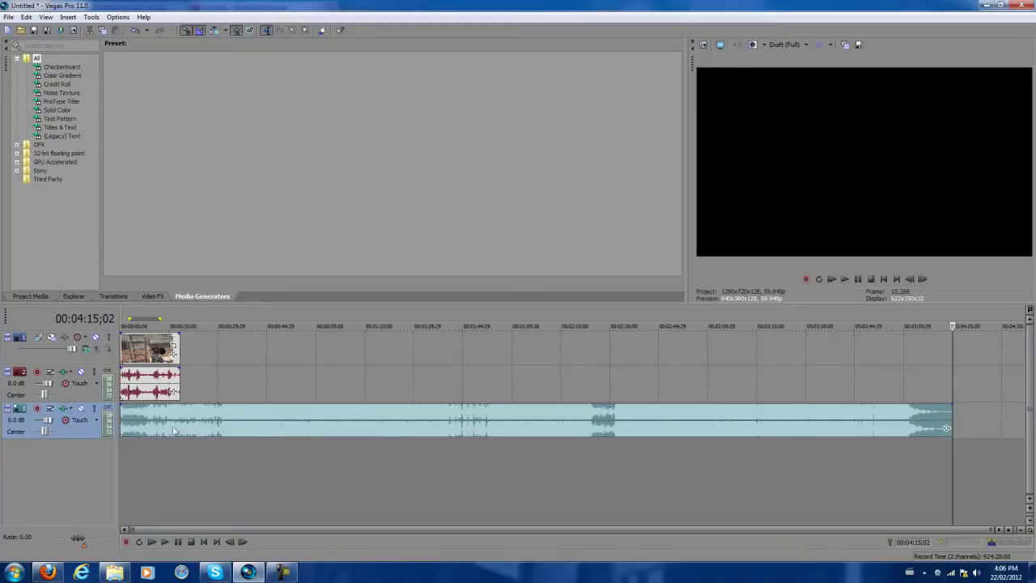
# Step: Return the playhead to the timeline start and select the gameplay's own audio clip
pyautogui.click(119, 416)
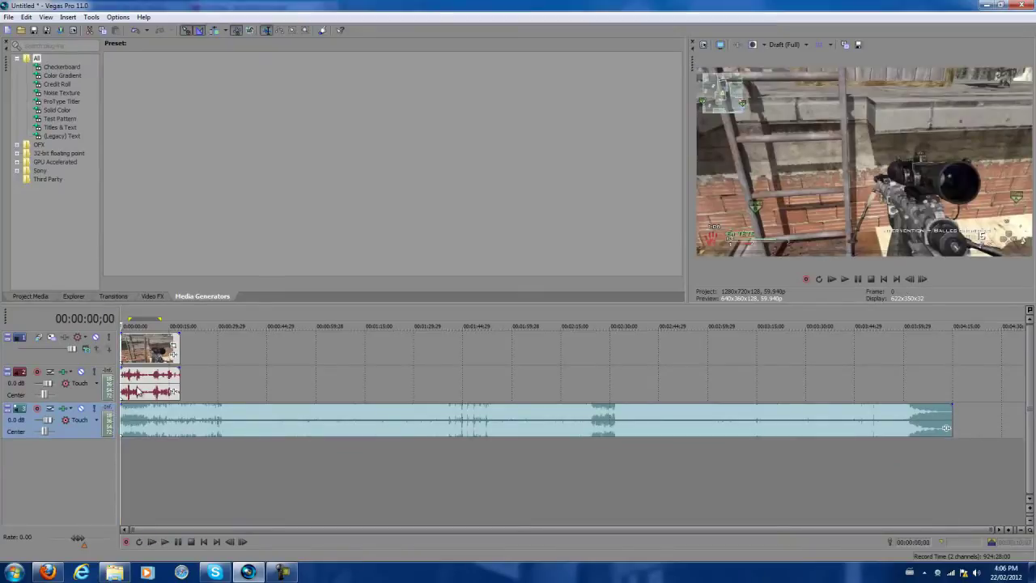
pyautogui.click(137, 389)
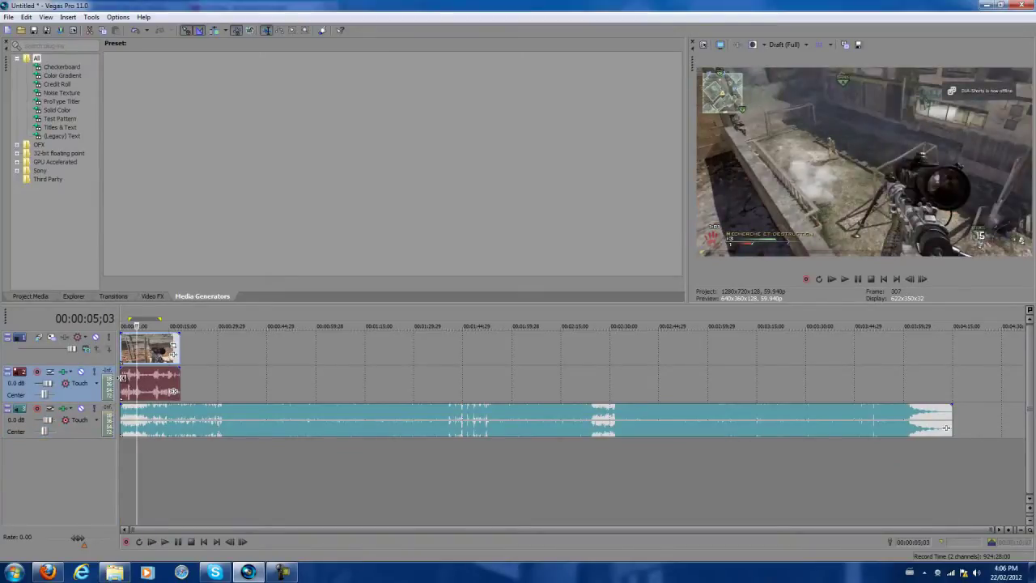
pyautogui.click(123, 377)
# Step: Mute the gameplay audio track and locate the song's drop at 00:00:31;06
pyautogui.click(80, 371)
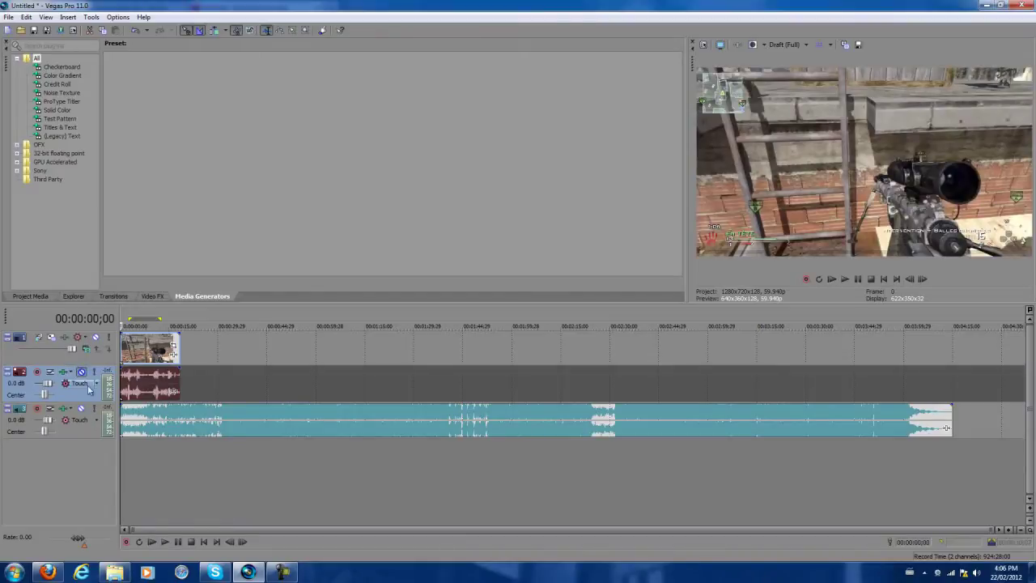
pyautogui.click(124, 424)
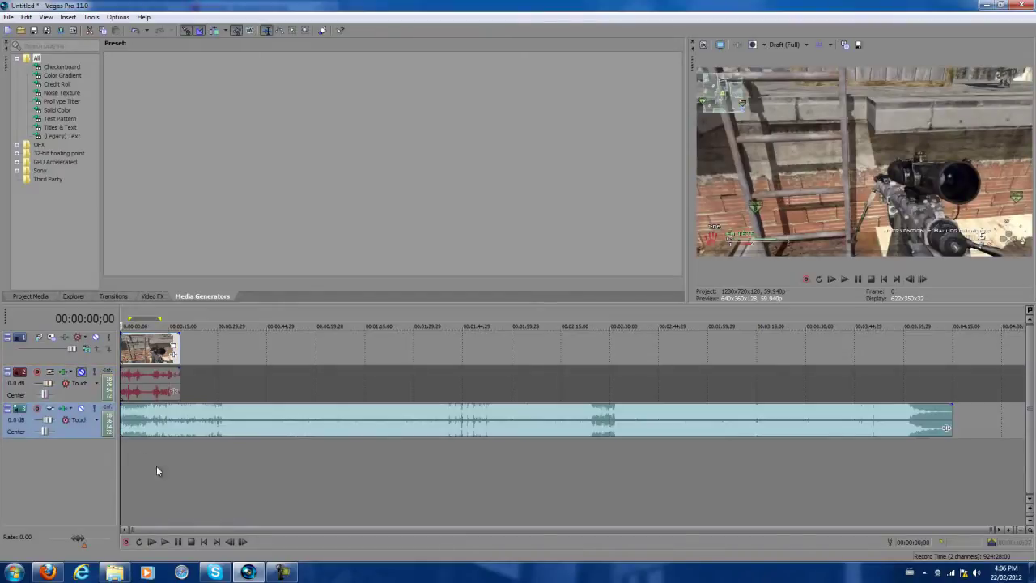
pyautogui.click(172, 423)
pyautogui.click(208, 423)
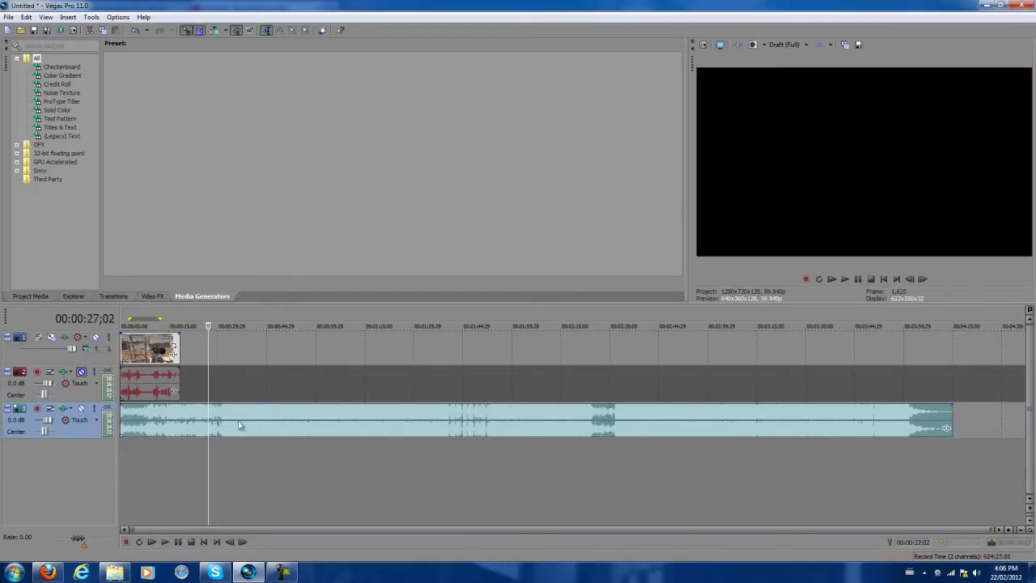
pyautogui.click(217, 420)
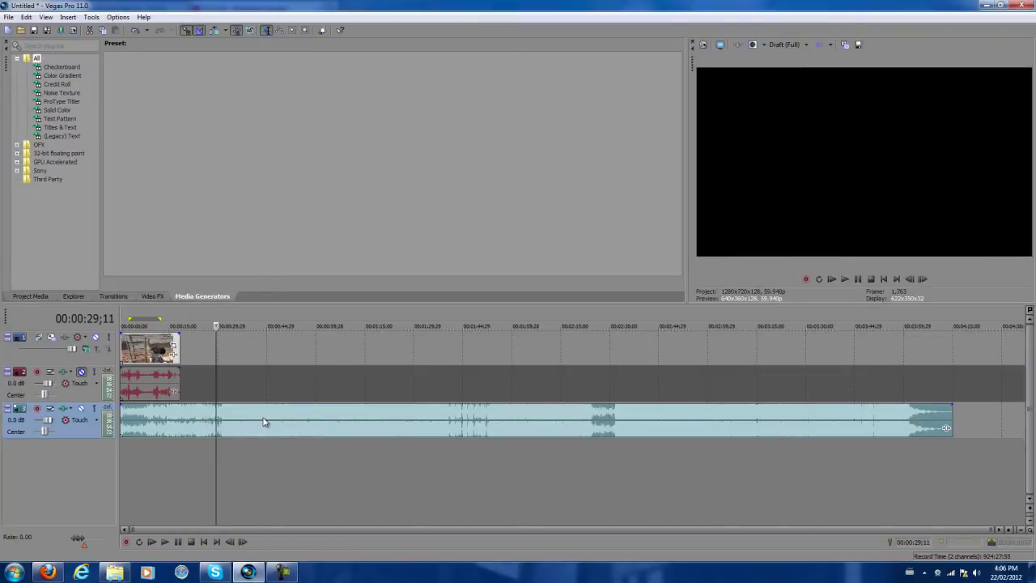
pyautogui.click(844, 278)
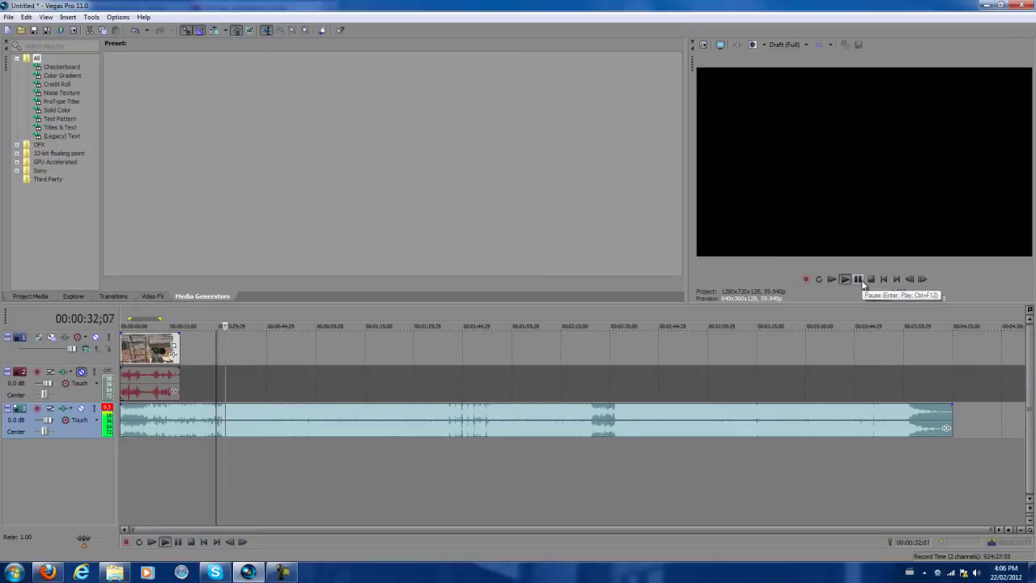
pyautogui.click(860, 281)
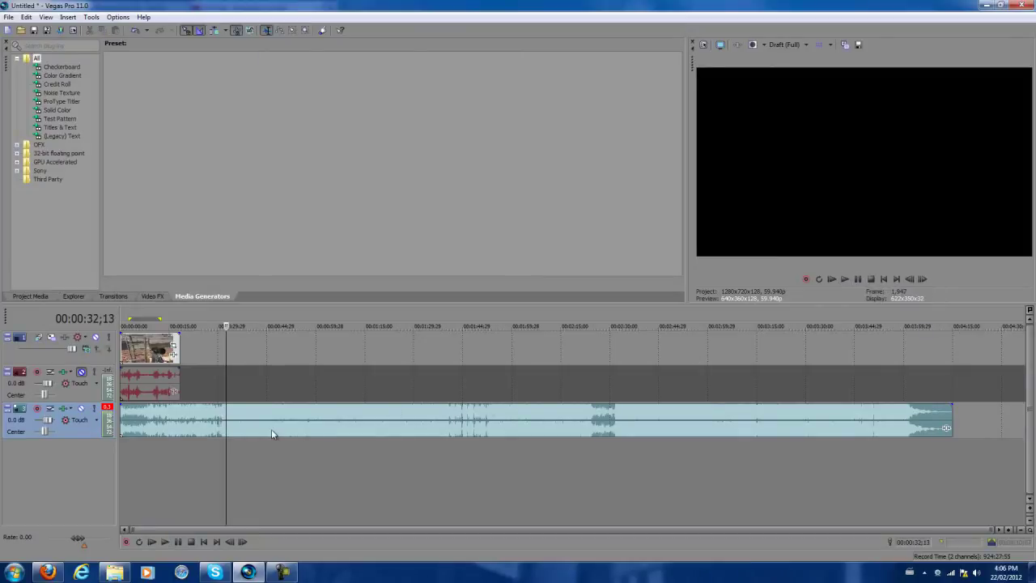
pyautogui.click(222, 416)
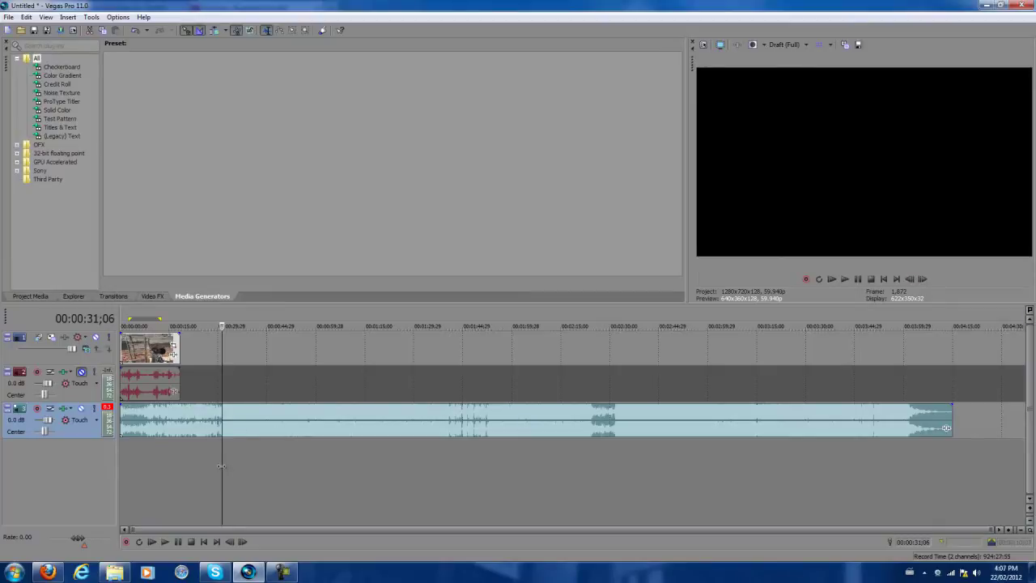
# Step: Split the song there, delete the 31-second intro, and move the rest to the timeline start
pyautogui.press('s')
pyautogui.moveTo(302, 426); pyautogui.dragTo(369, 428)
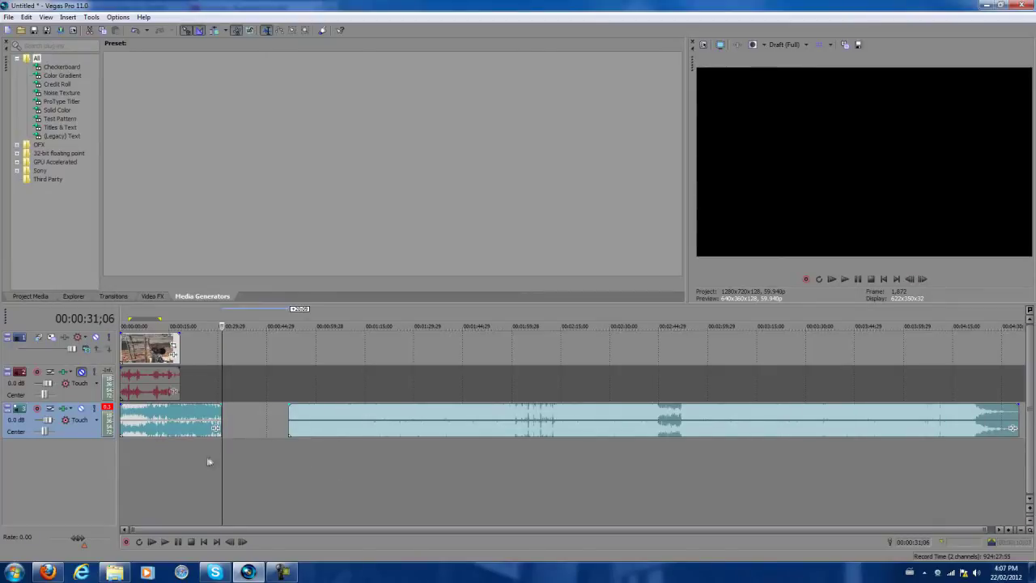
pyautogui.rightClick(193, 421)
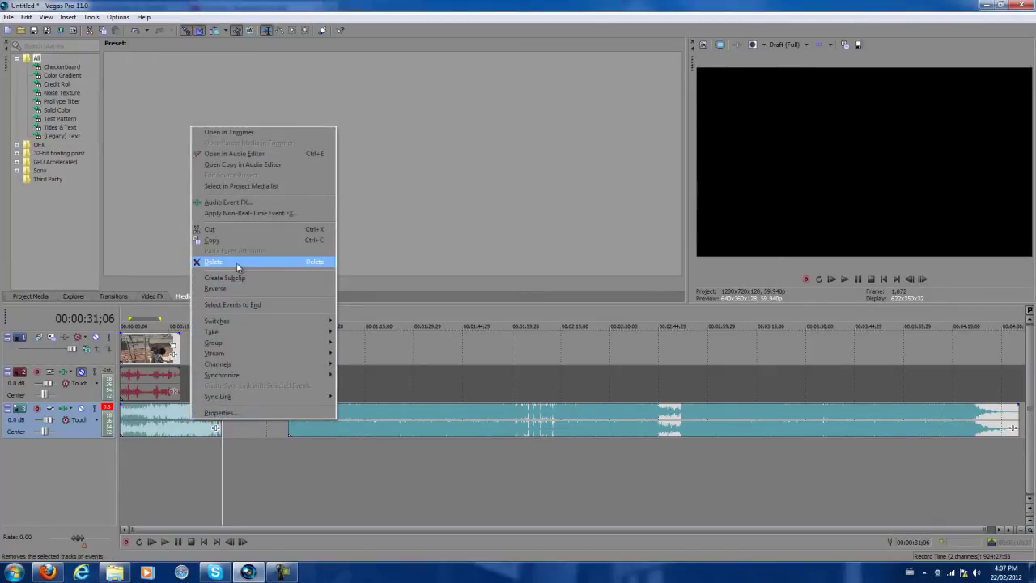
pyautogui.click(236, 262)
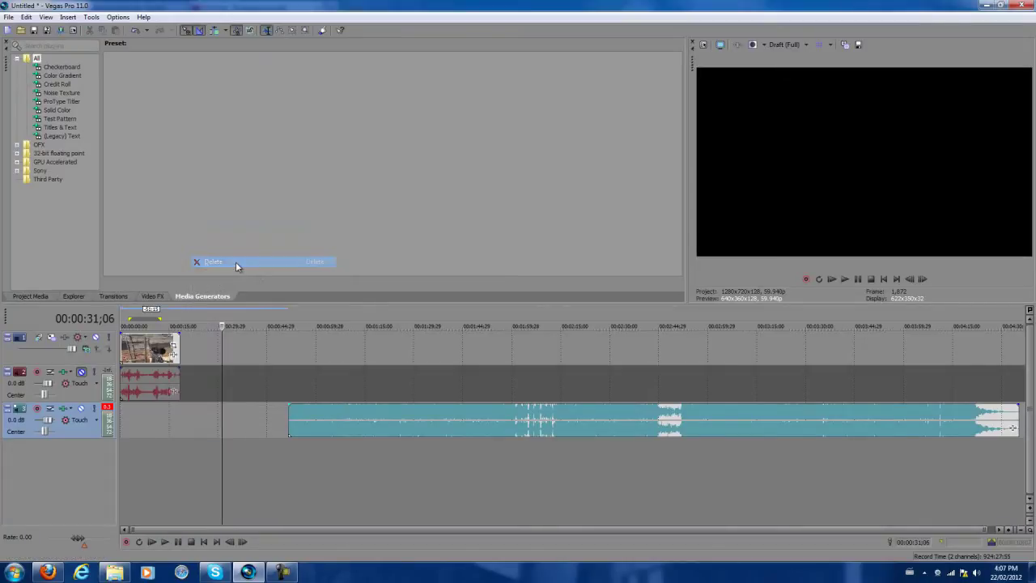
pyautogui.moveTo(418, 430); pyautogui.dragTo(249, 430)
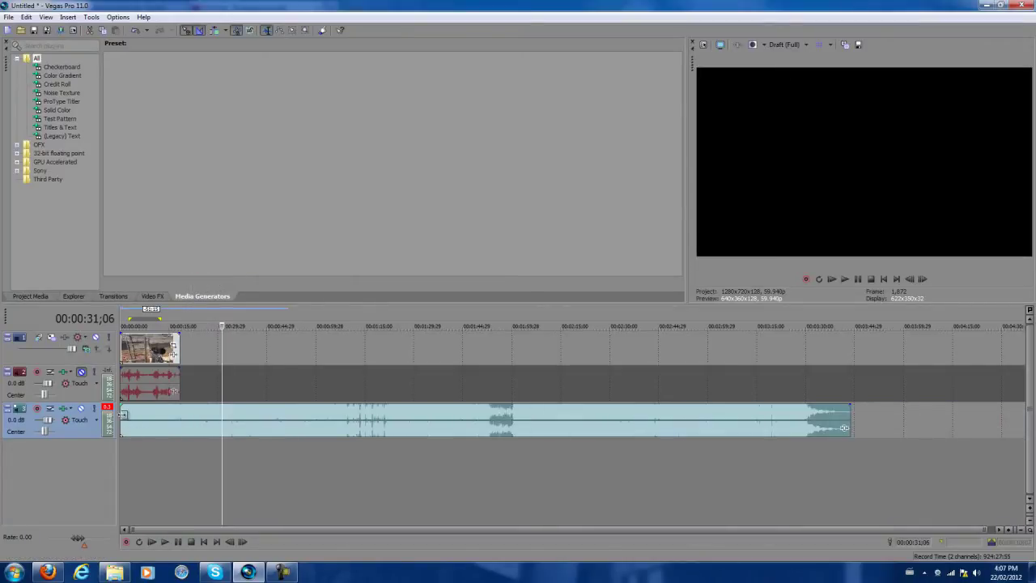
pyautogui.click(122, 415)
# Step: Nudge the song slightly later and preview it against the gameplay
pyautogui.scroll(3, 174, 452)
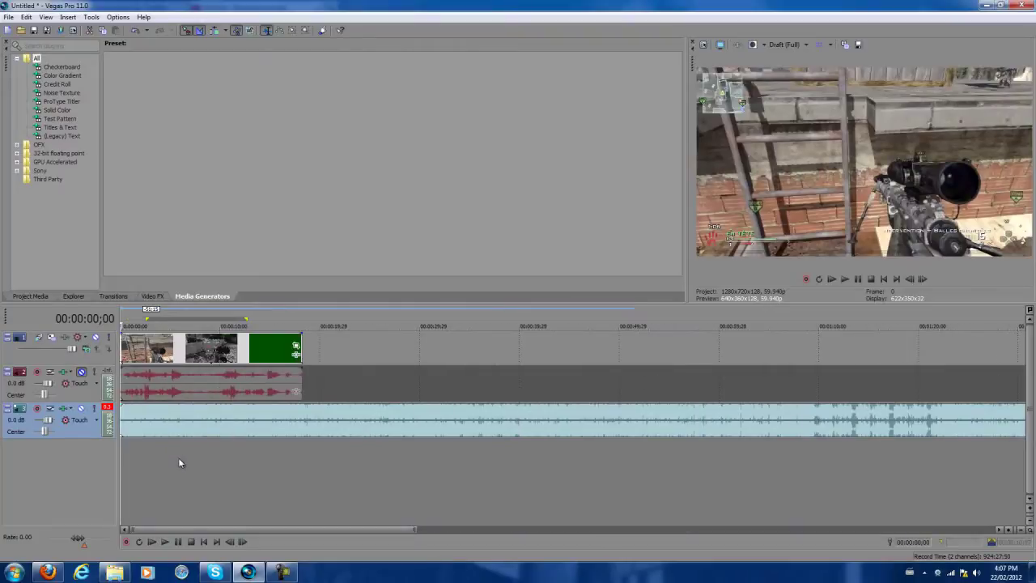
pyautogui.scroll(3, 180, 463)
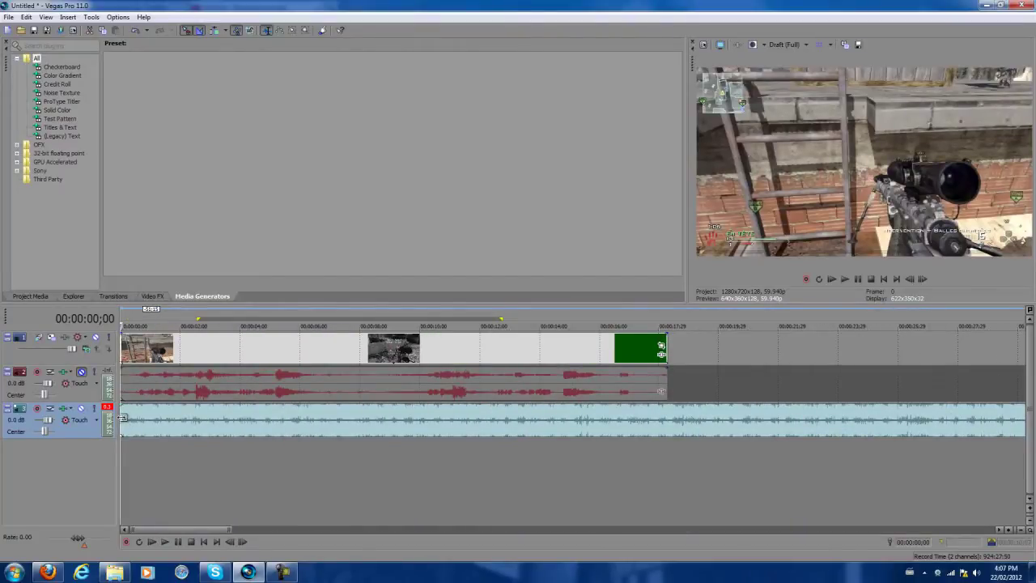
pyautogui.moveTo(192, 431); pyautogui.dragTo(250, 411)
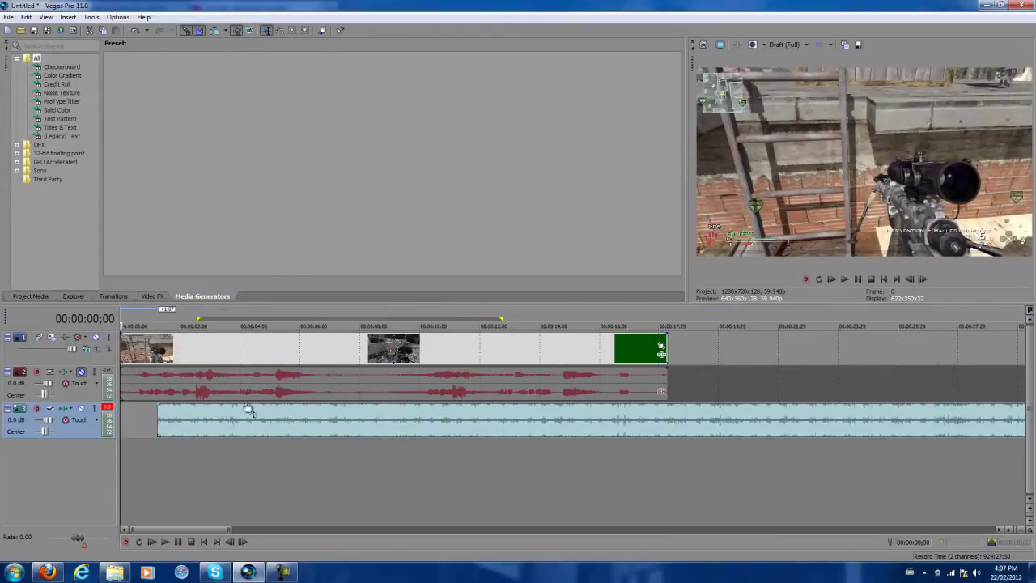
pyautogui.click(176, 417)
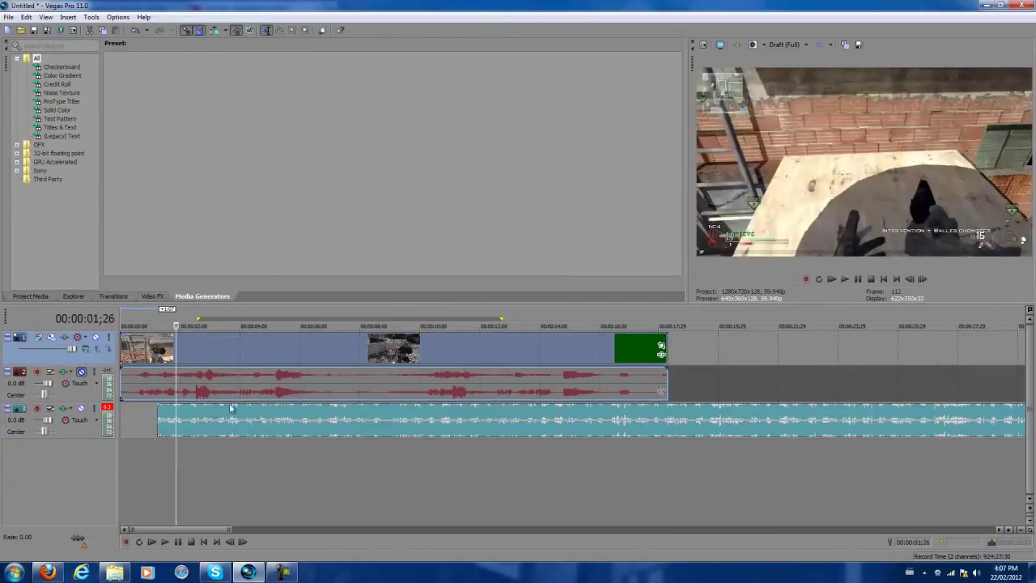
pyautogui.click(145, 421)
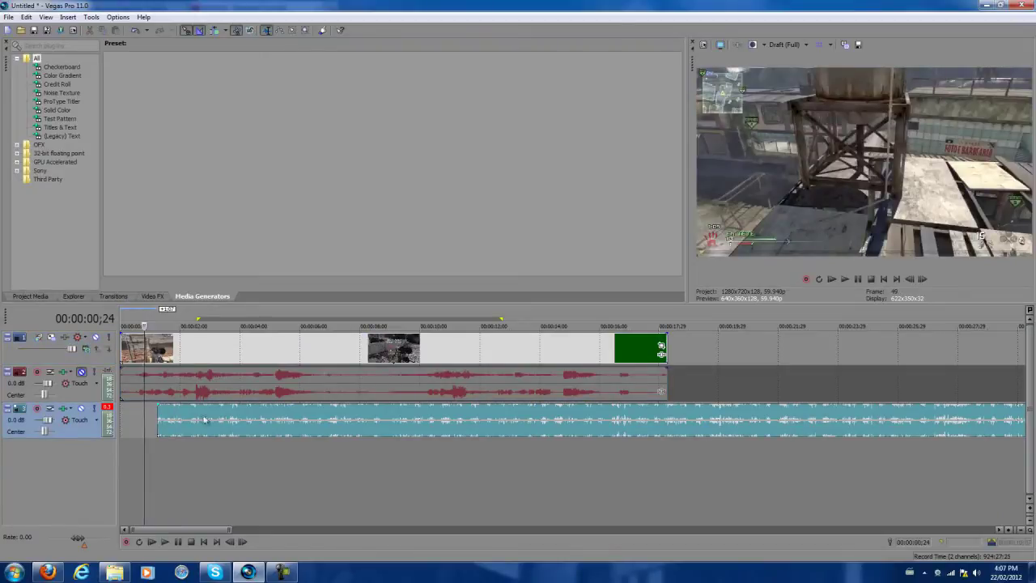
pyautogui.click(859, 279)
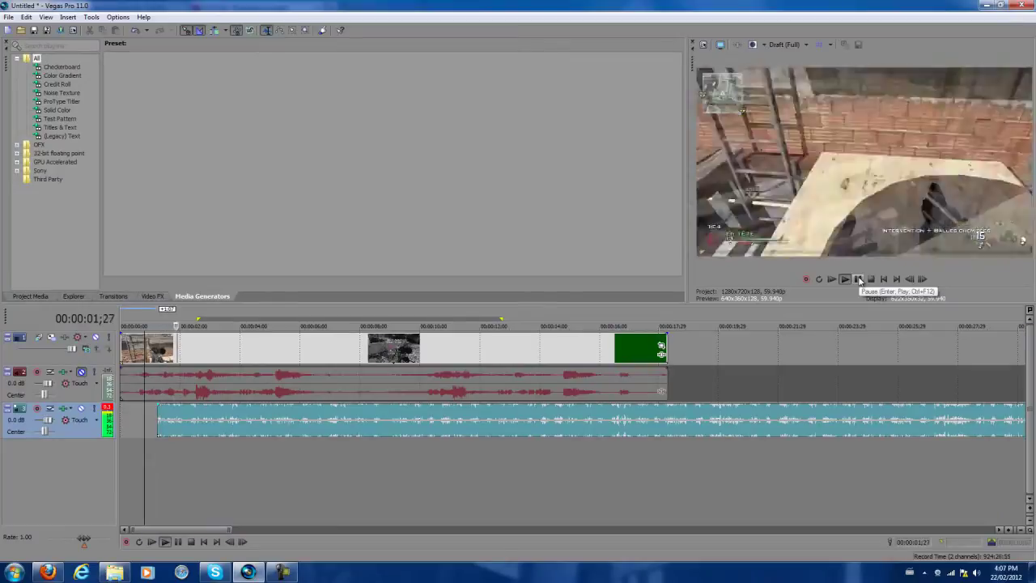
pyautogui.click(147, 431)
pyautogui.press('space')
pyautogui.scroll(5, 217, 423)
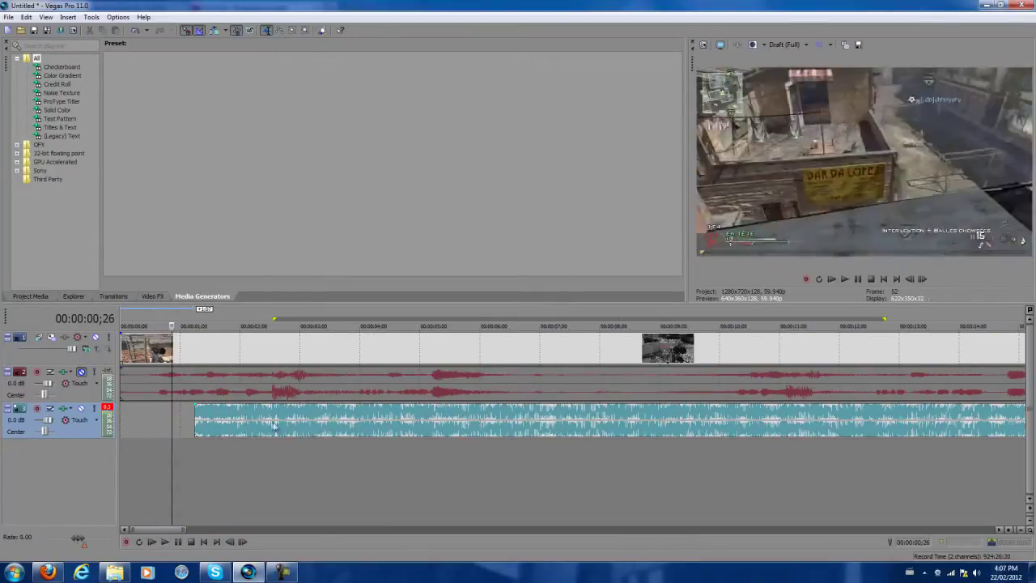
pyautogui.press('space')
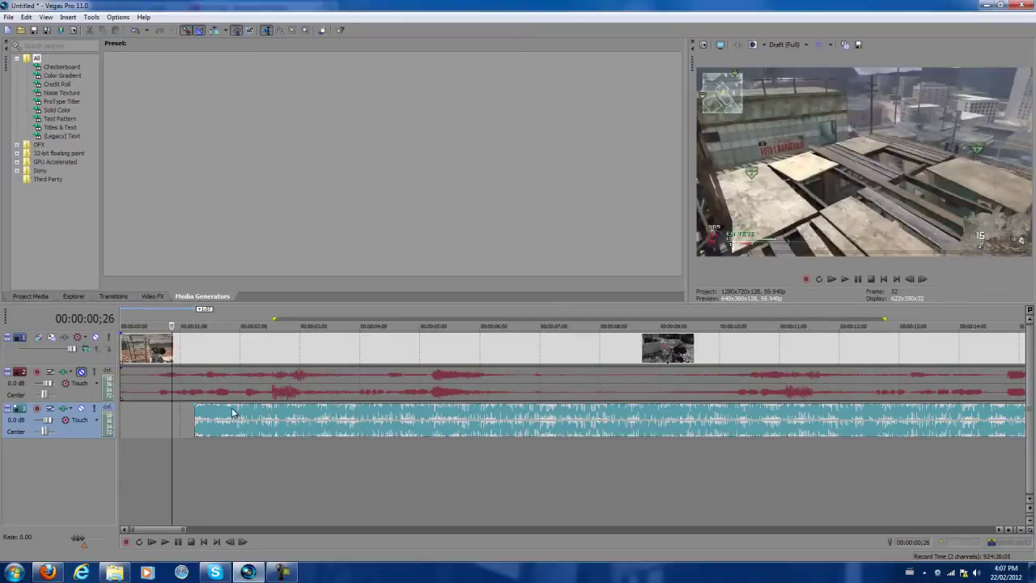
# Step: Snap the song's start to 00:00:01;26 and mark 00:00:02;15 as the Drop point
pyautogui.click(233, 413)
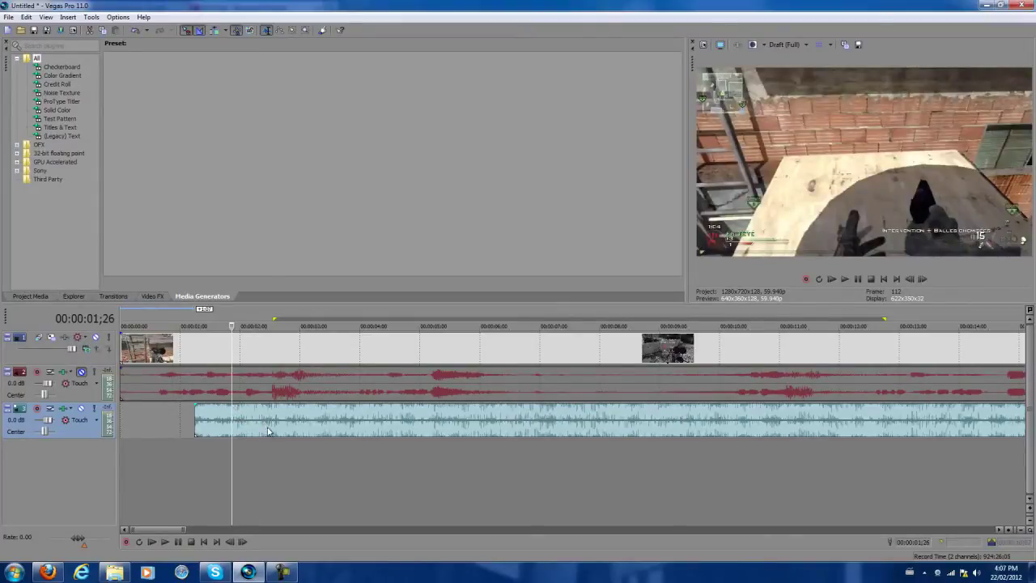
pyautogui.moveTo(269, 431); pyautogui.dragTo(291, 430)
pyautogui.click(272, 415)
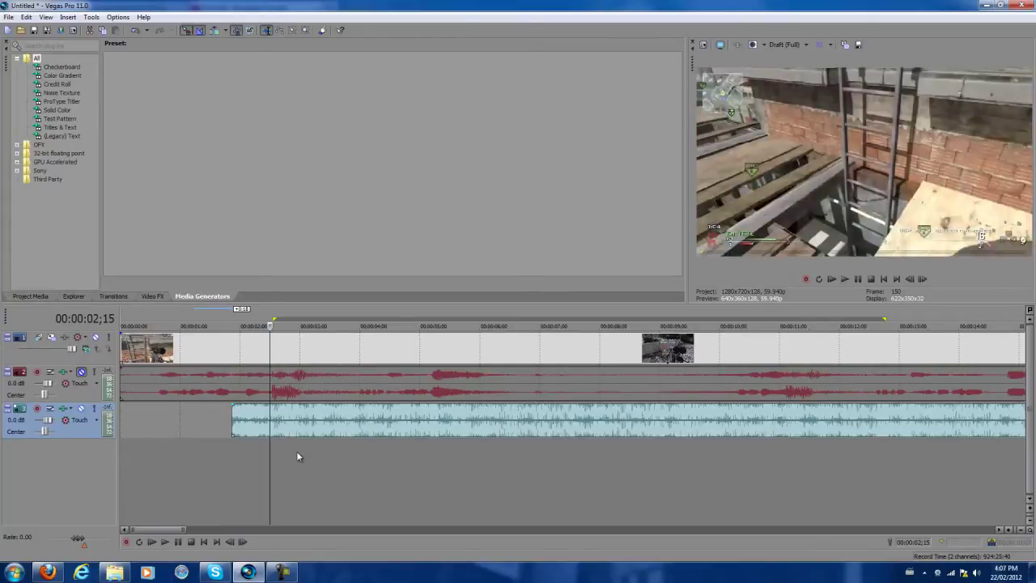
pyautogui.click(277, 315)
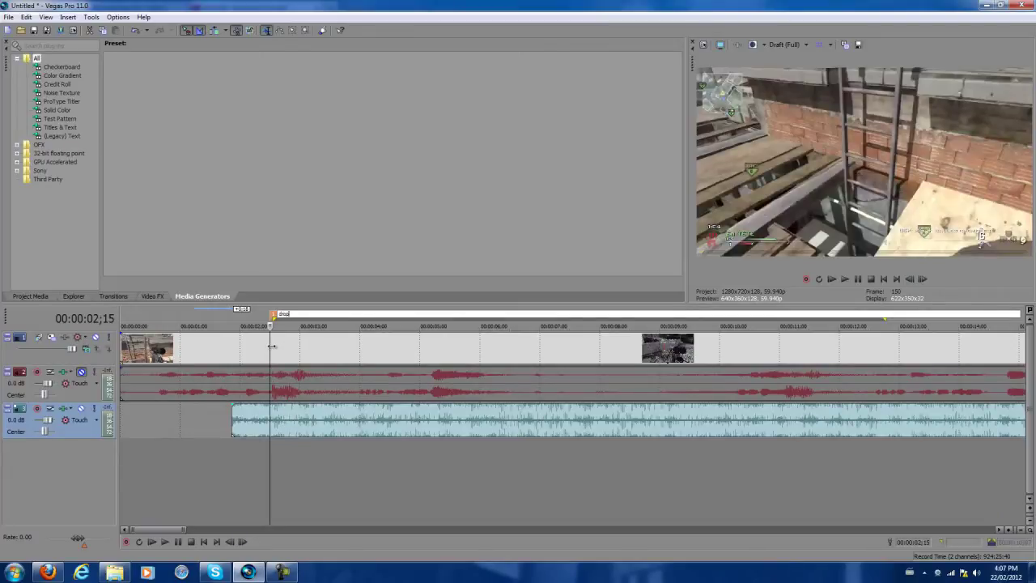
pyautogui.click(261, 346)
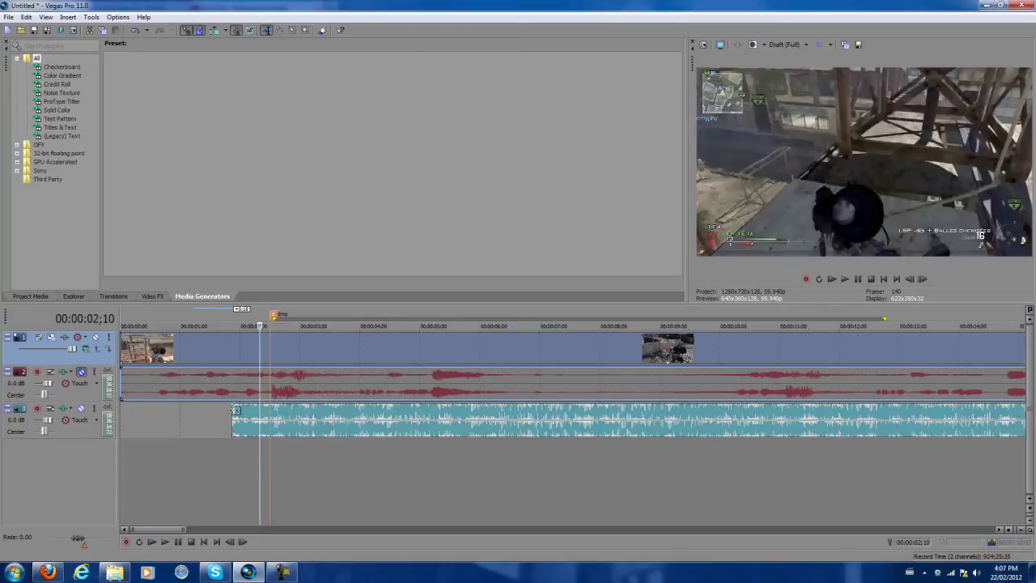
pyautogui.click(230, 416)
pyautogui.click(220, 350)
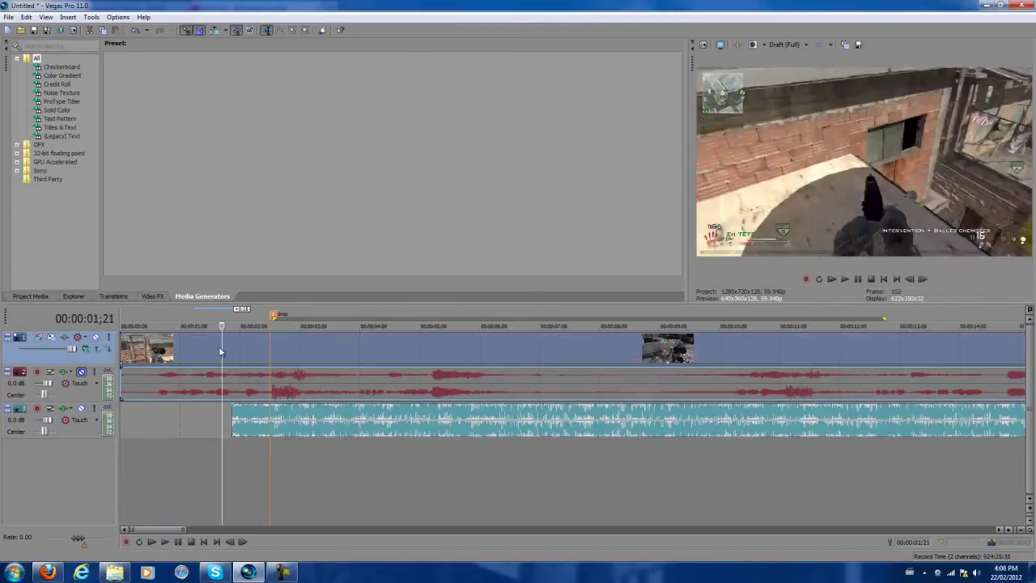
pyautogui.click(270, 350)
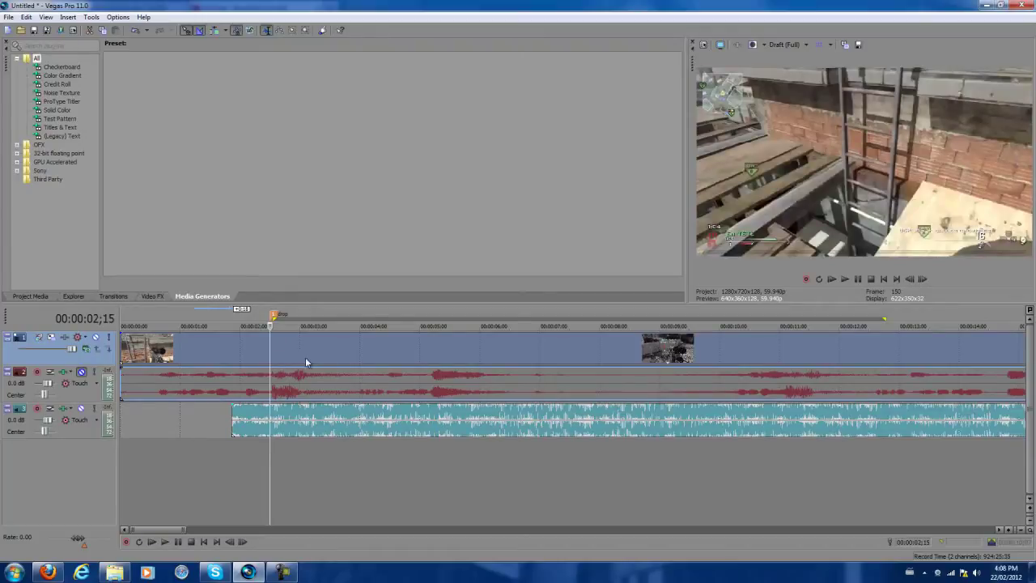
pyautogui.press('space')
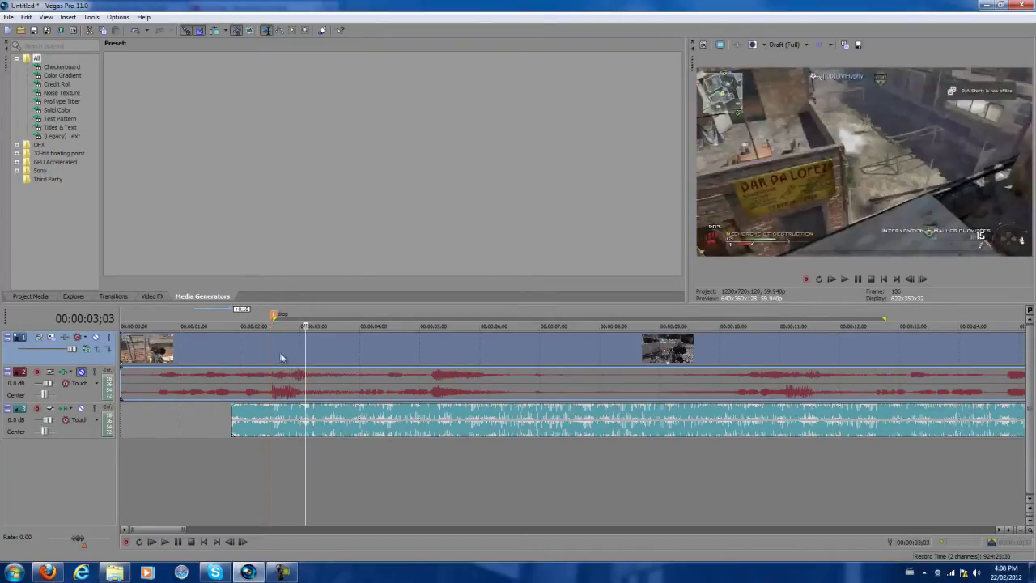
pyautogui.press('space')
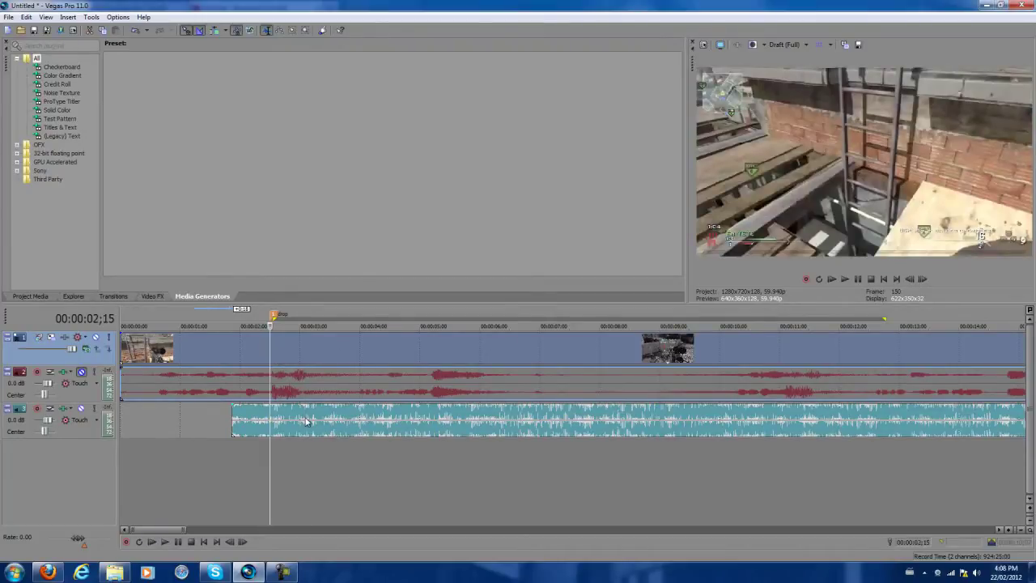
pyautogui.press('space')
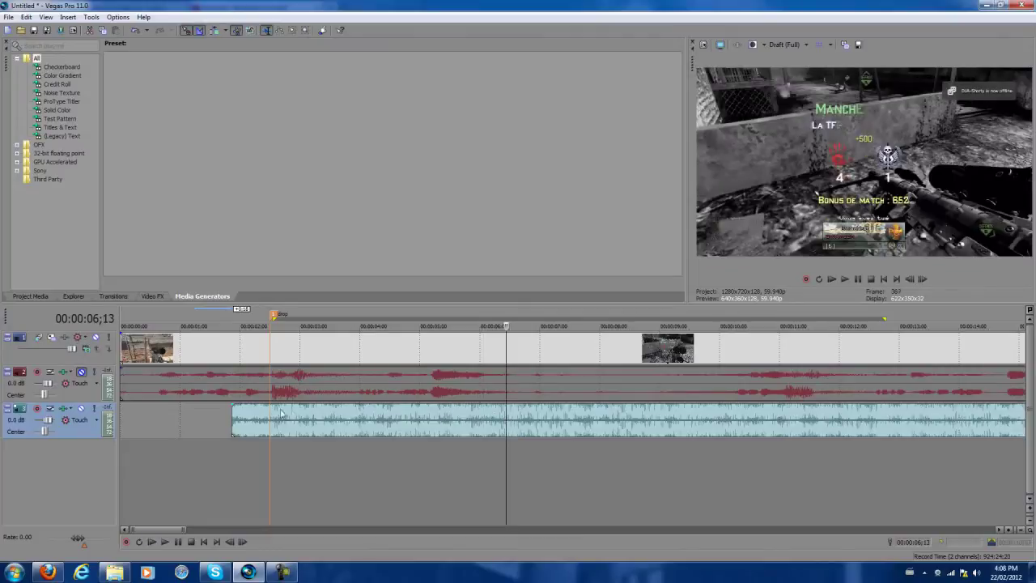
pyautogui.press('space')
pyautogui.click(374, 419)
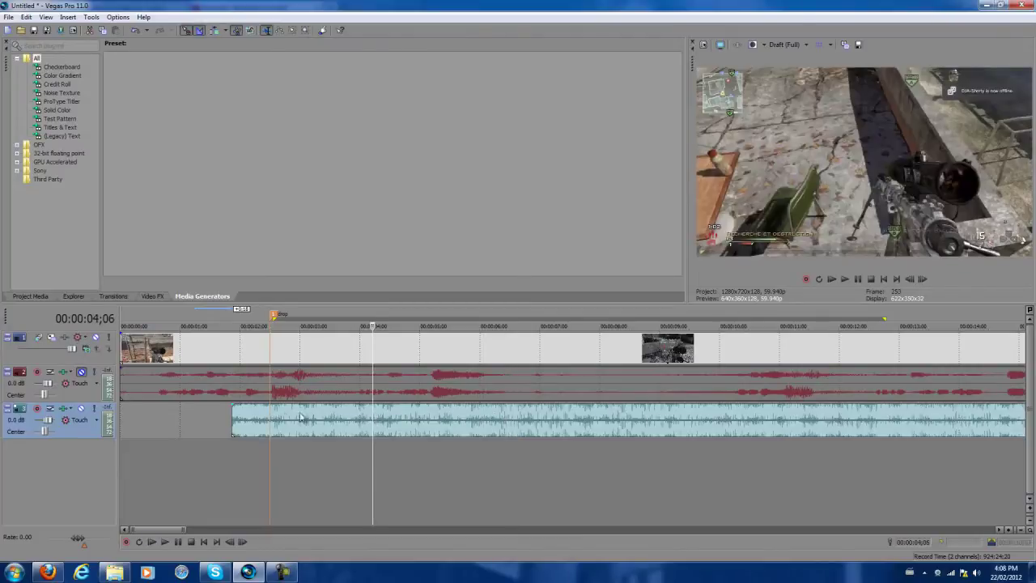
pyautogui.click(225, 410)
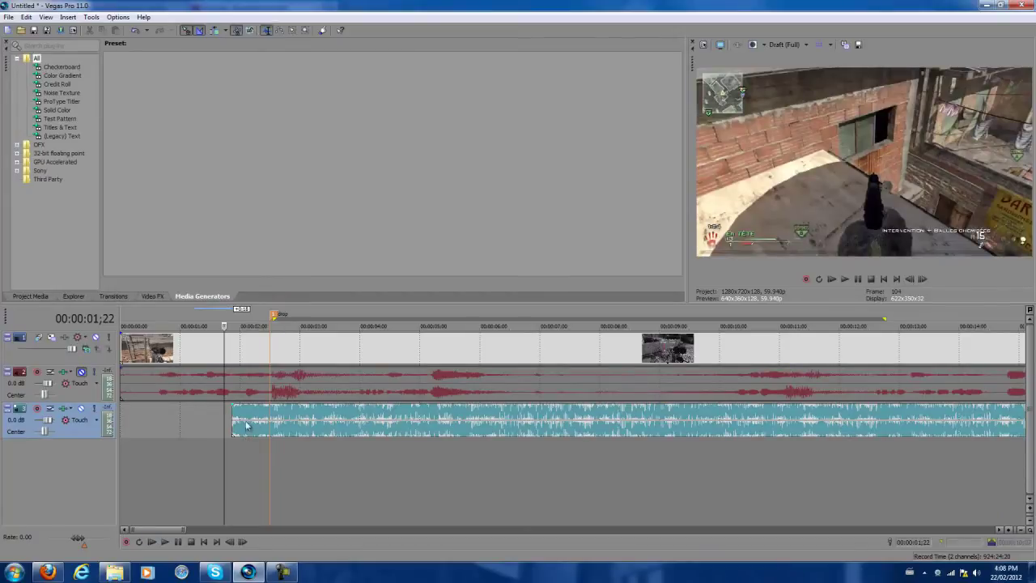
pyautogui.click(233, 419)
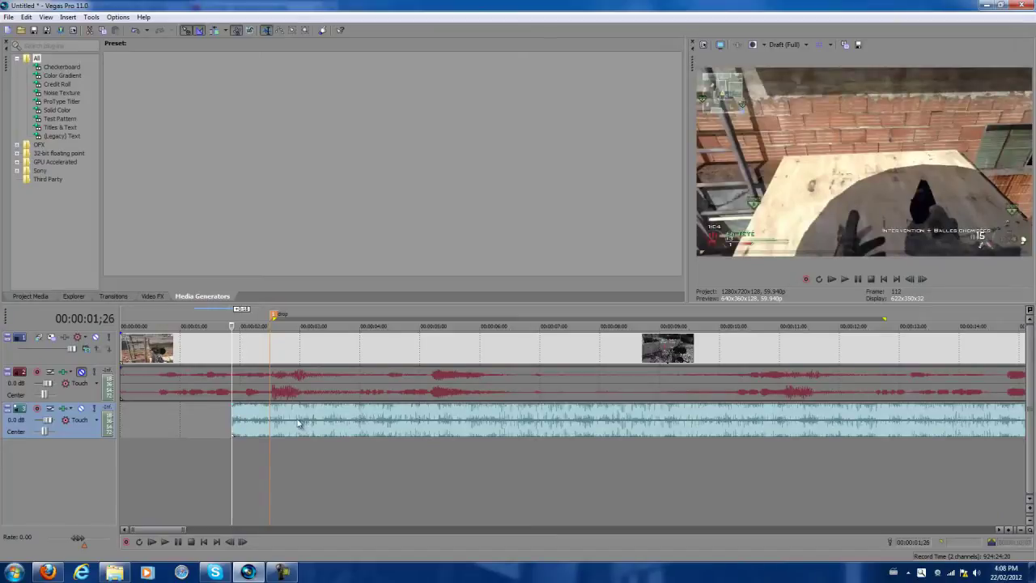
pyautogui.click(292, 422)
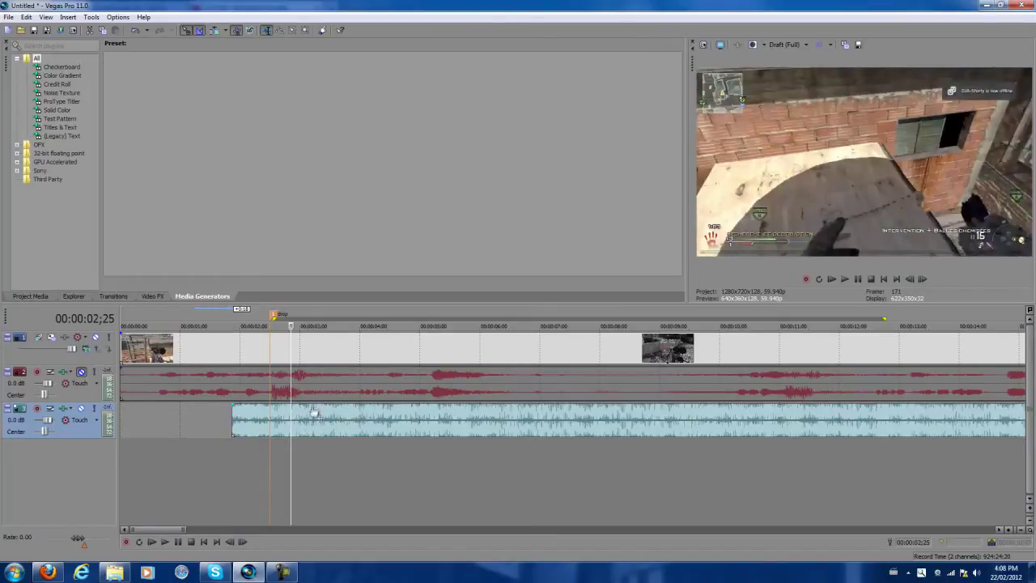
pyautogui.click(232, 415)
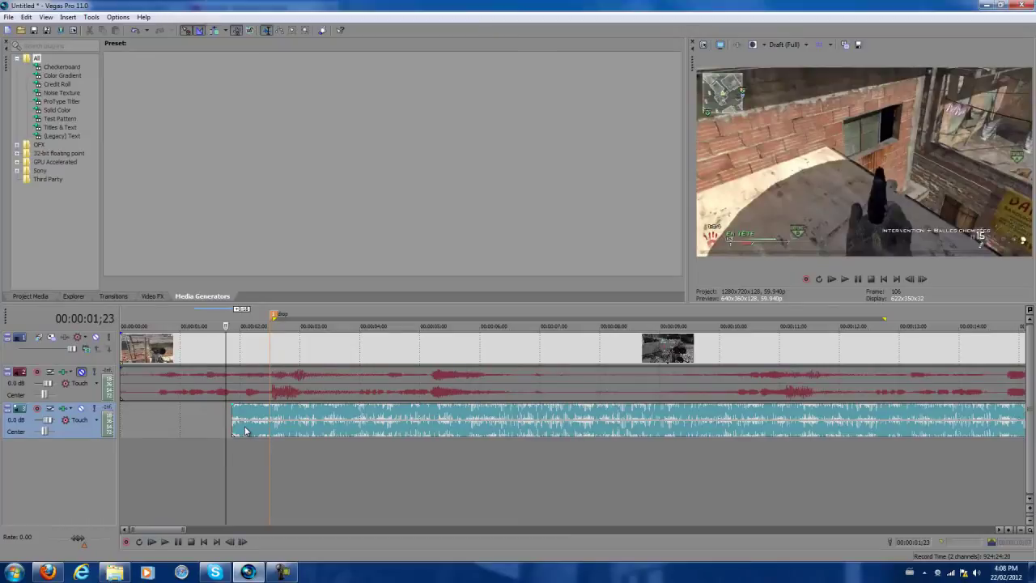
# Step: Play the music and tap M on each beat to drop numbered markers 1–27 up to about 00:00:14
pyautogui.press('space')
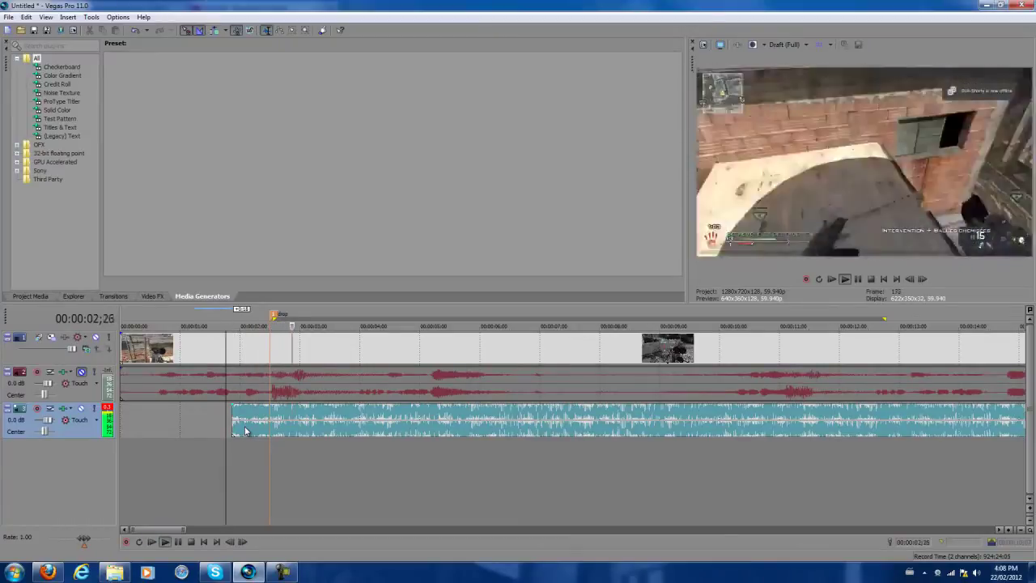
pyautogui.press('m')
pyautogui.press('m')
pyautogui.press('m')
pyautogui.press('m')
pyautogui.press('m')
pyautogui.press('m')
pyautogui.press('m')
pyautogui.press('m')
pyautogui.press('m')
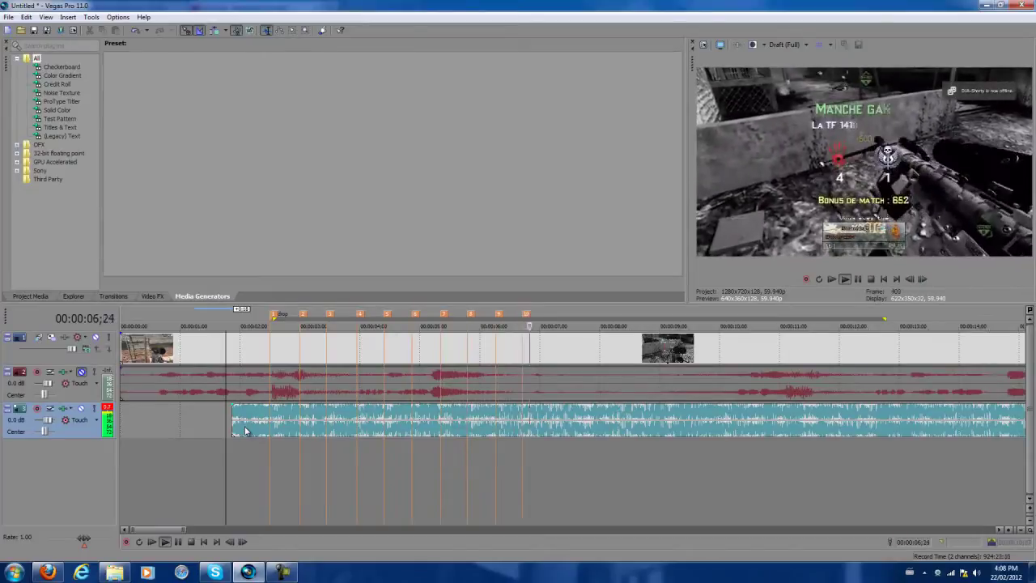
pyautogui.press('m')
pyautogui.press('m')
pyautogui.press('m')
pyautogui.press('m')
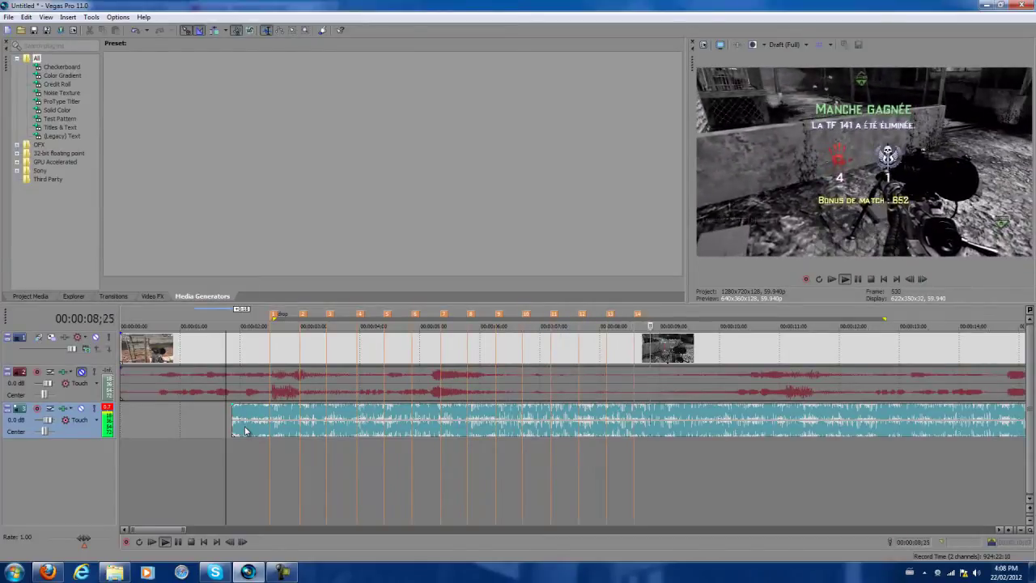
pyautogui.press('m')
pyautogui.press('m')
pyautogui.press('m')
pyautogui.press('m')
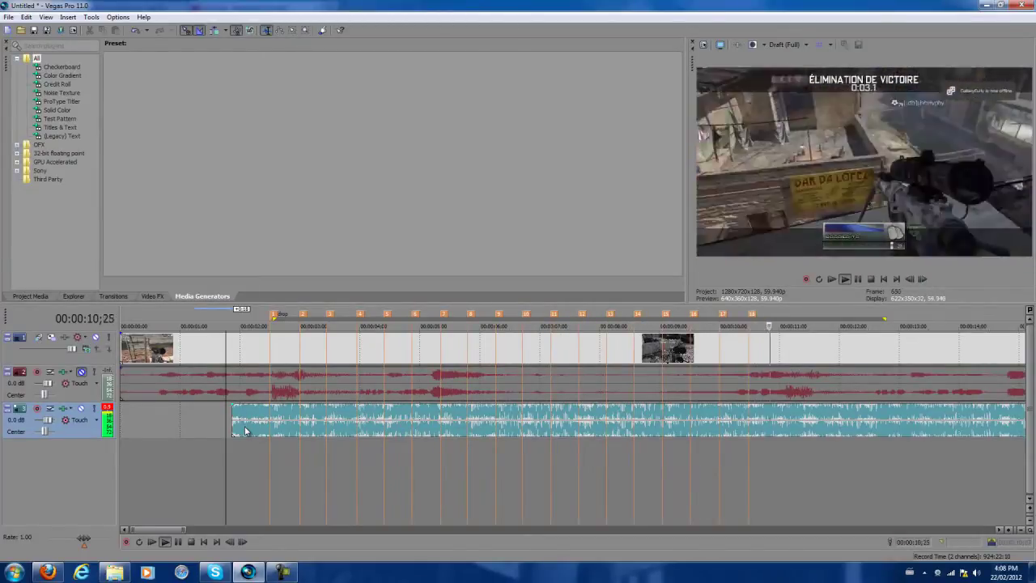
pyautogui.press('m')
pyautogui.press('m')
pyautogui.press('m')
pyautogui.press('m')
pyautogui.press('m')
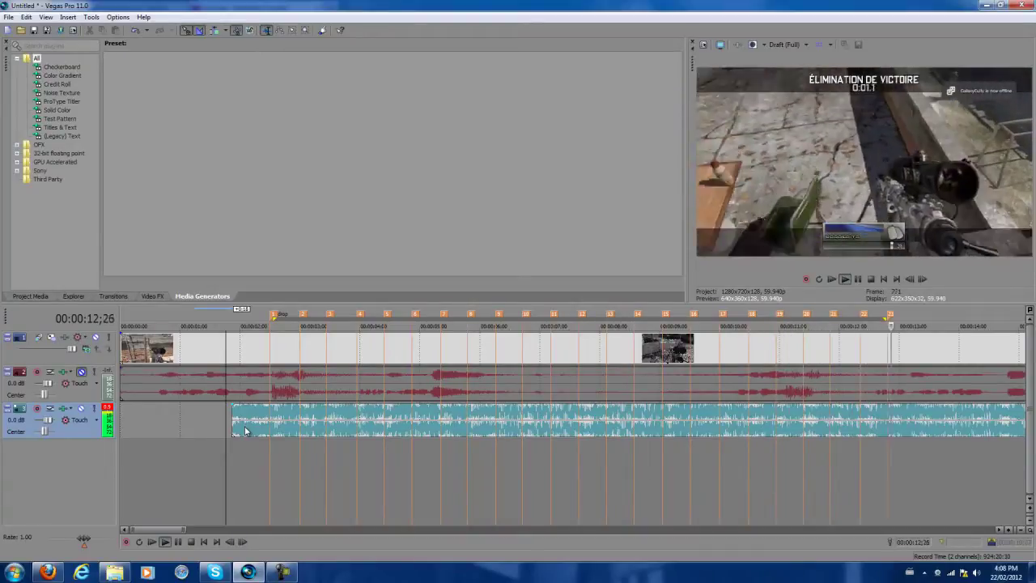
pyautogui.press('m')
pyautogui.press('m')
pyautogui.press('m')
pyautogui.press('m')
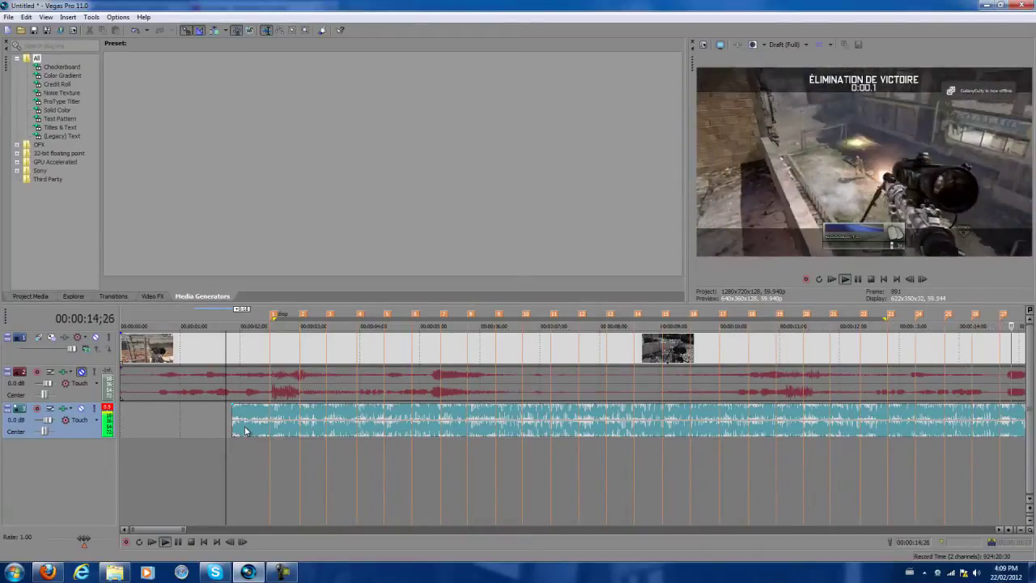
pyautogui.press('m')
pyautogui.press('m')
pyautogui.press('m')
pyautogui.press('m')
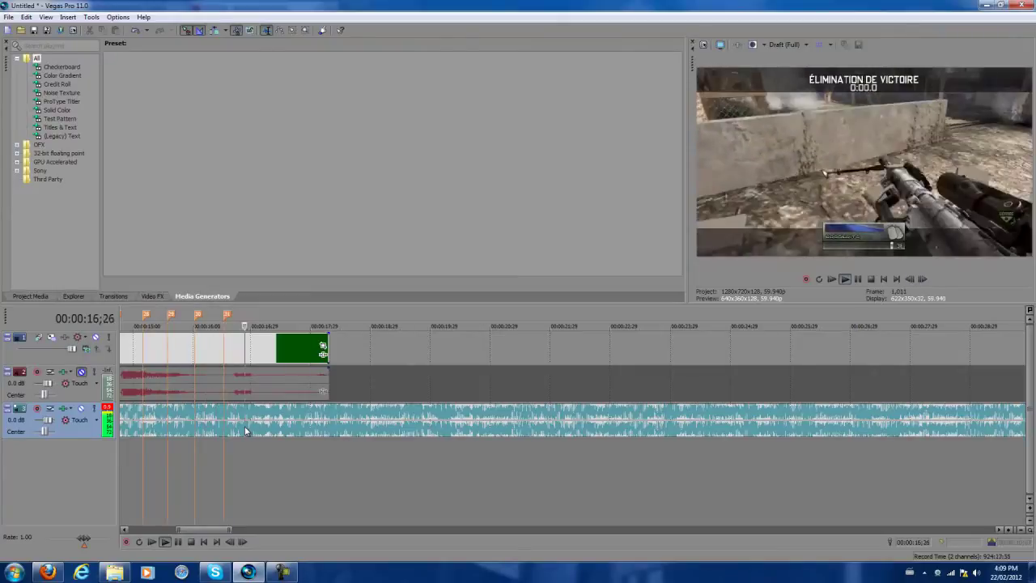
pyautogui.press('m')
pyautogui.press('space')
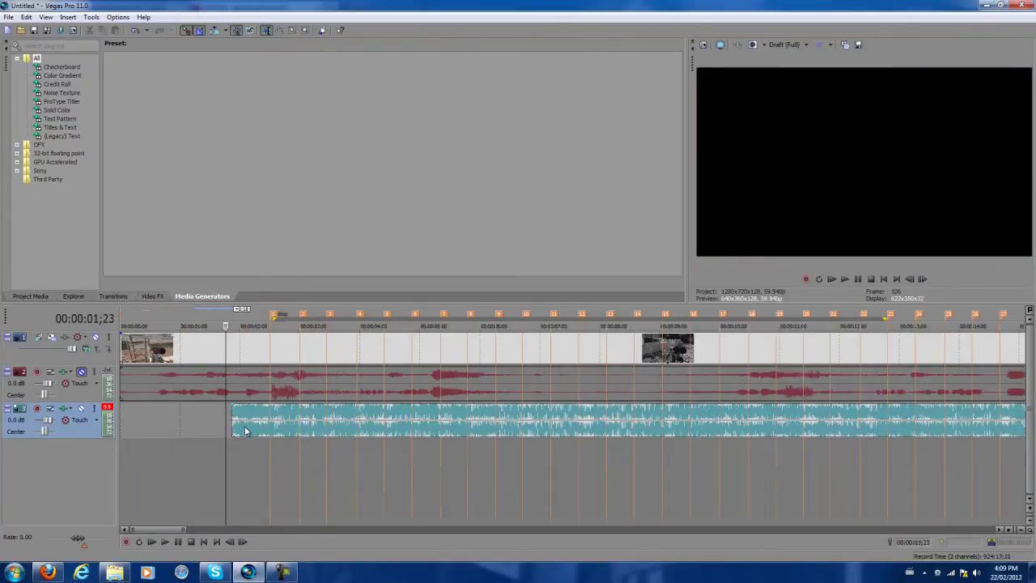
pyautogui.click(272, 426)
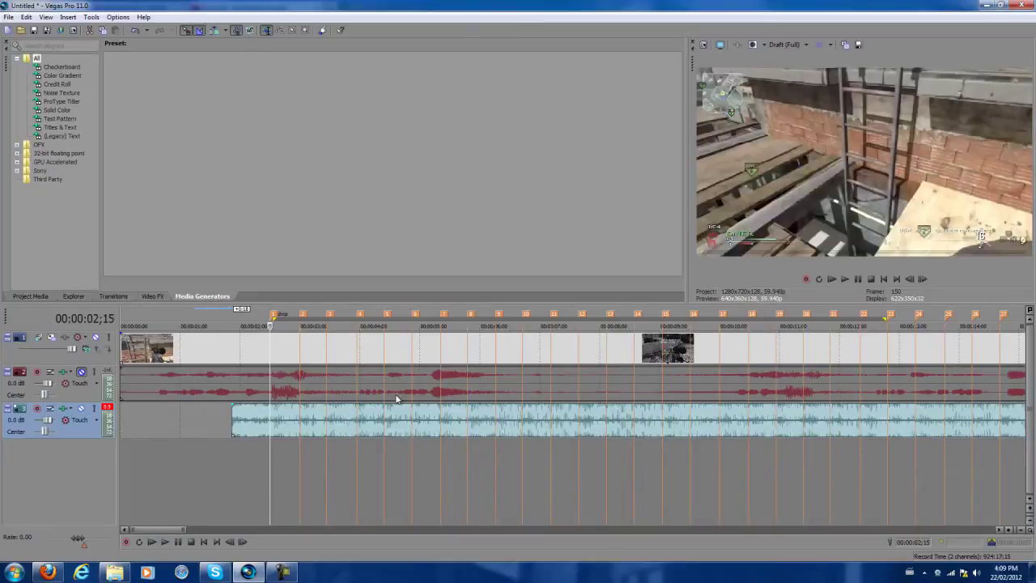
# Step: Shift the game audio event later and put the edit point on the Drop marker at 02;15
pyautogui.click(270, 348)
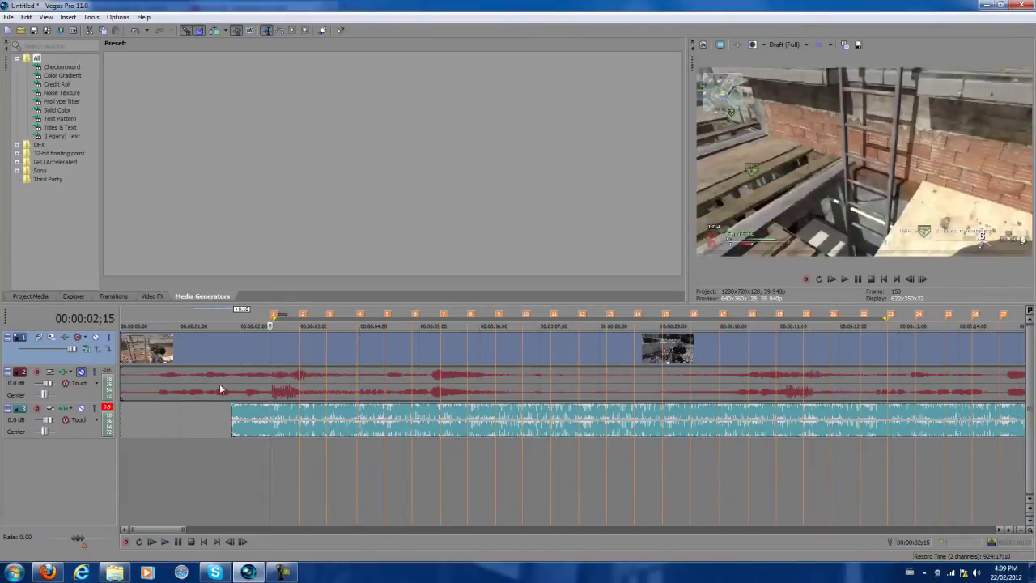
pyautogui.click(171, 381)
pyautogui.moveTo(203, 382); pyautogui.dragTo(221, 394)
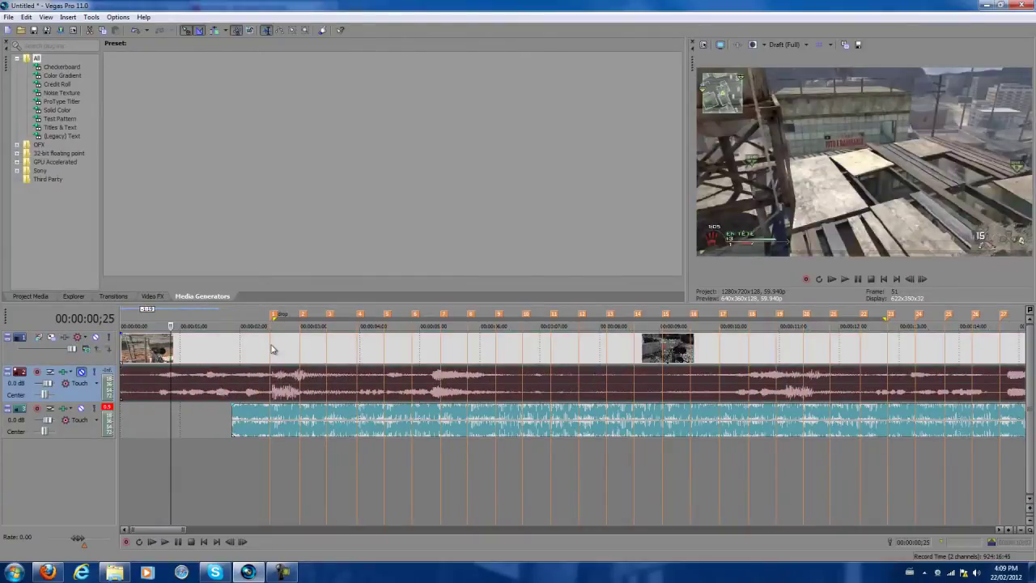
pyautogui.click(273, 349)
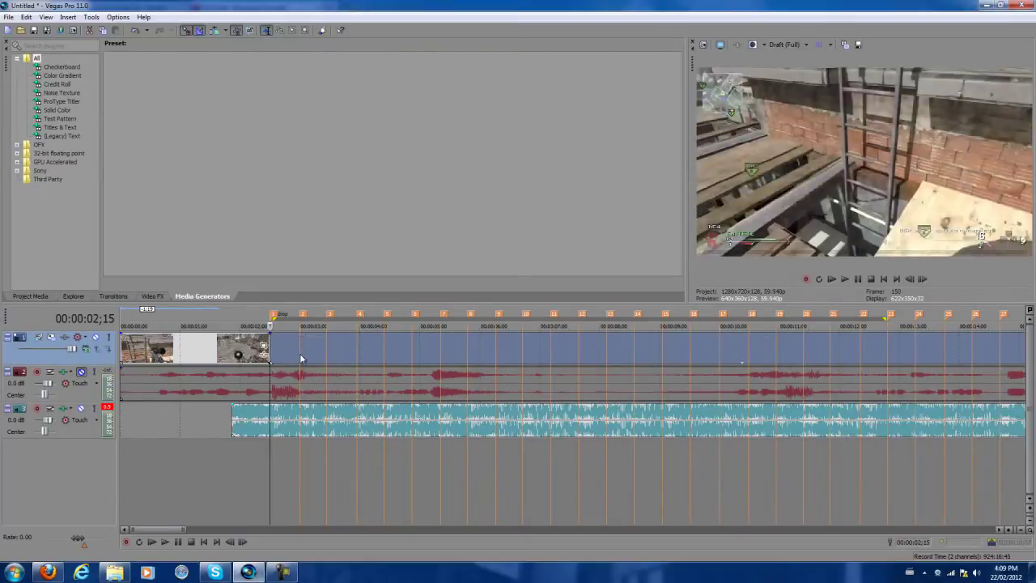
pyautogui.click(298, 356)
# Step: Extend the beat-split video pieces out to 00:00:13;23, fixing a mistake with undo/redo
pyautogui.moveTo(324, 352); pyautogui.dragTo(939, 358)
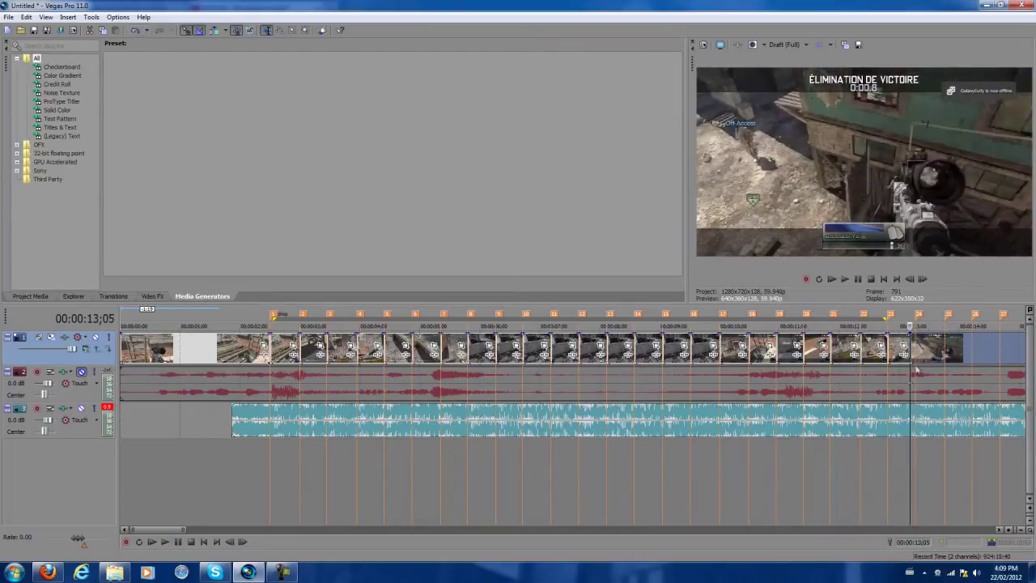
pyautogui.click(136, 30)
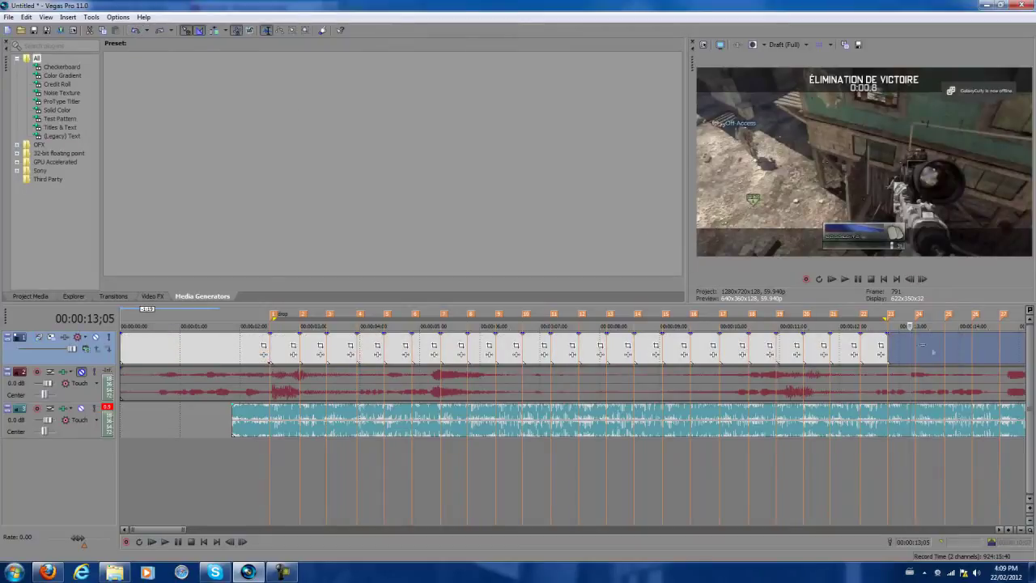
pyautogui.hotkey('ctrl', 'y')
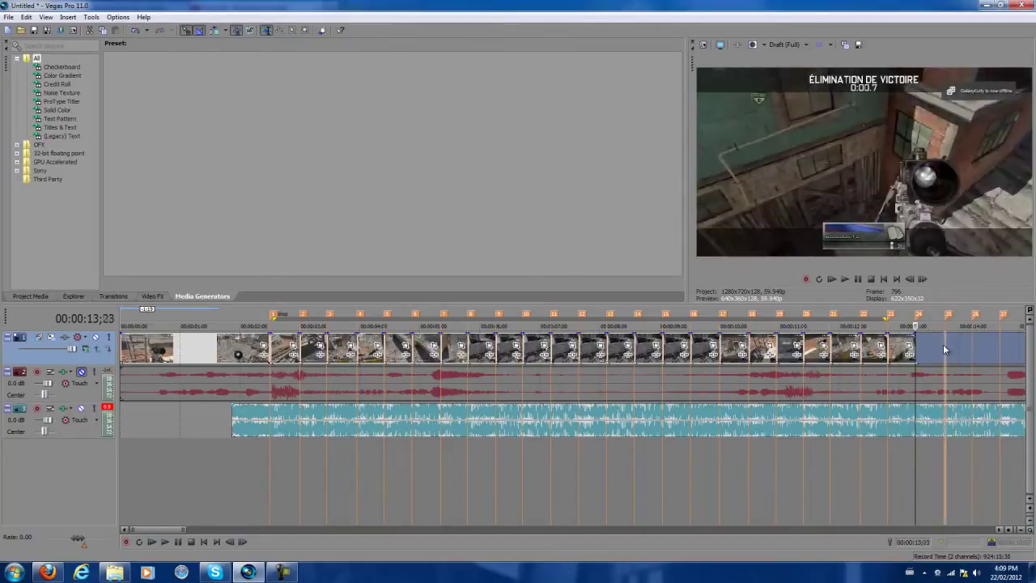
pyautogui.click(943, 348)
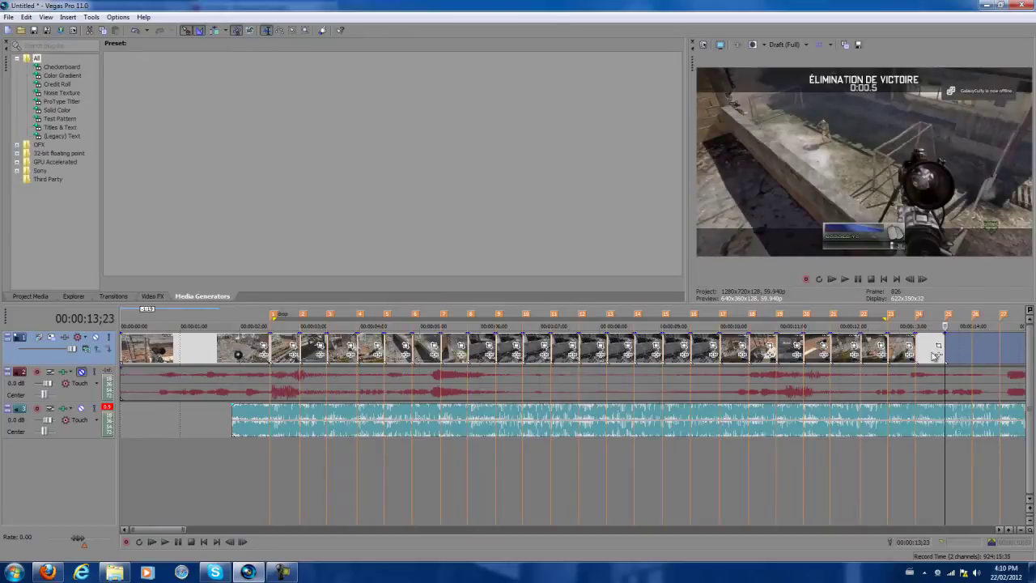
pyautogui.click(419, 386)
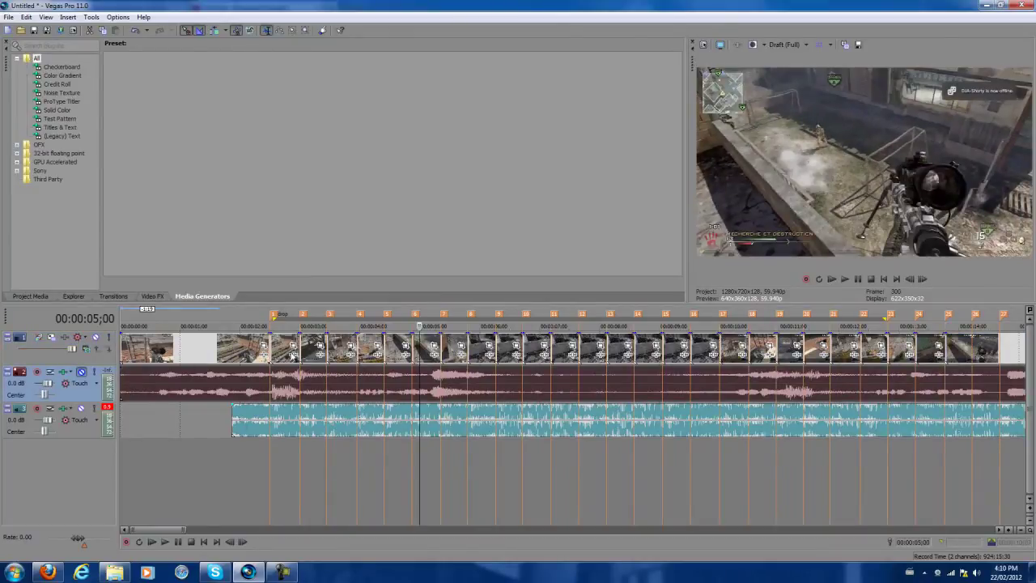
# Step: Scrub between the Drop at 02;15 and the last piece near 13;28 to check the cuts
pyautogui.click(270, 349)
pyautogui.click(955, 347)
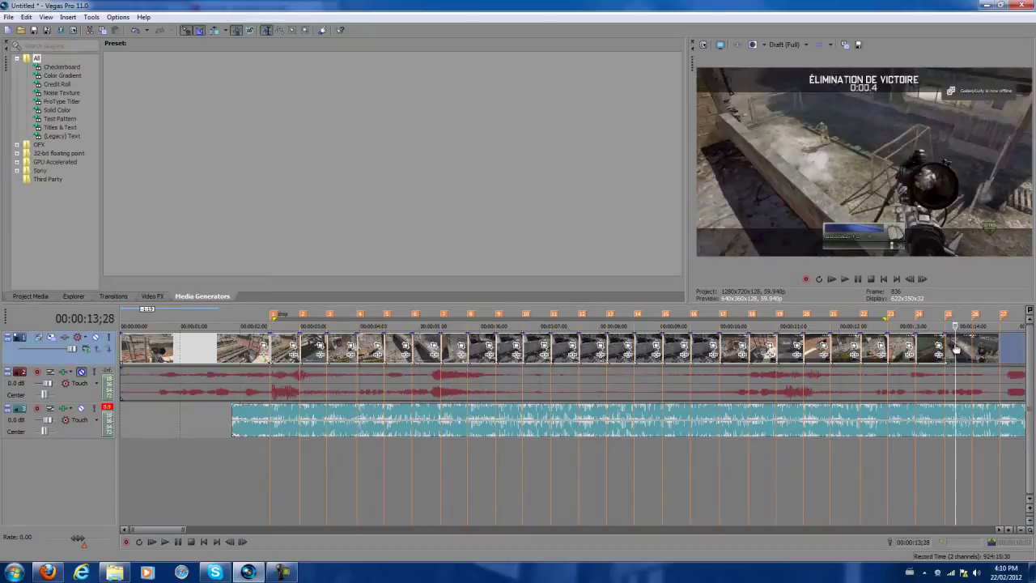
pyautogui.click(270, 350)
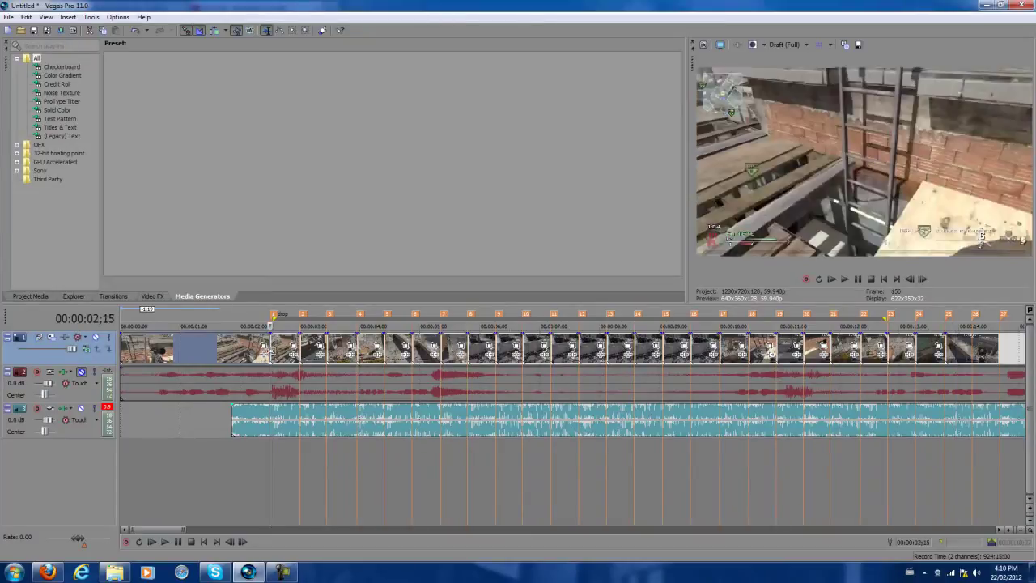
pyautogui.click(282, 350)
pyautogui.click(271, 350)
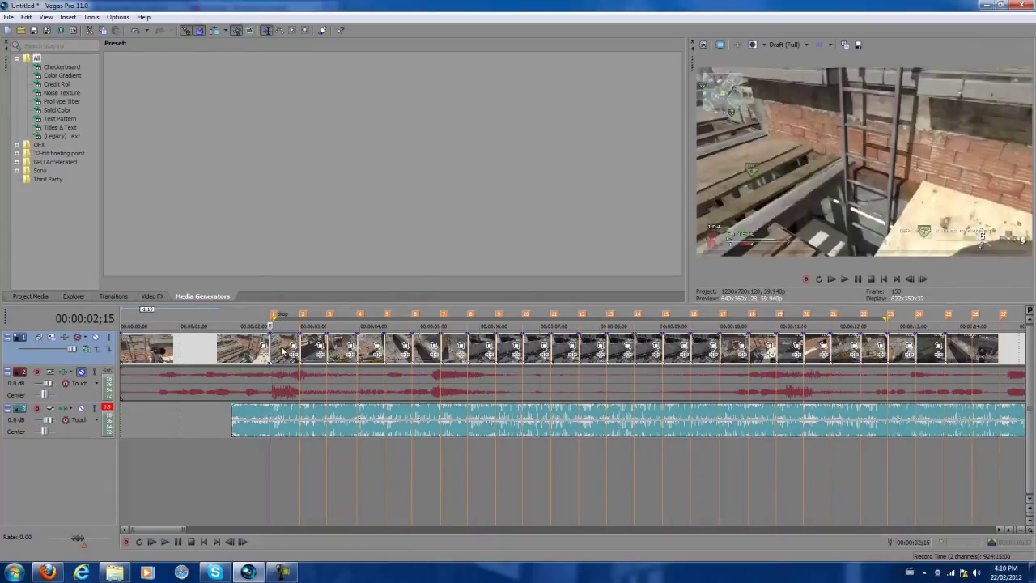
pyautogui.scroll(2, 283, 350)
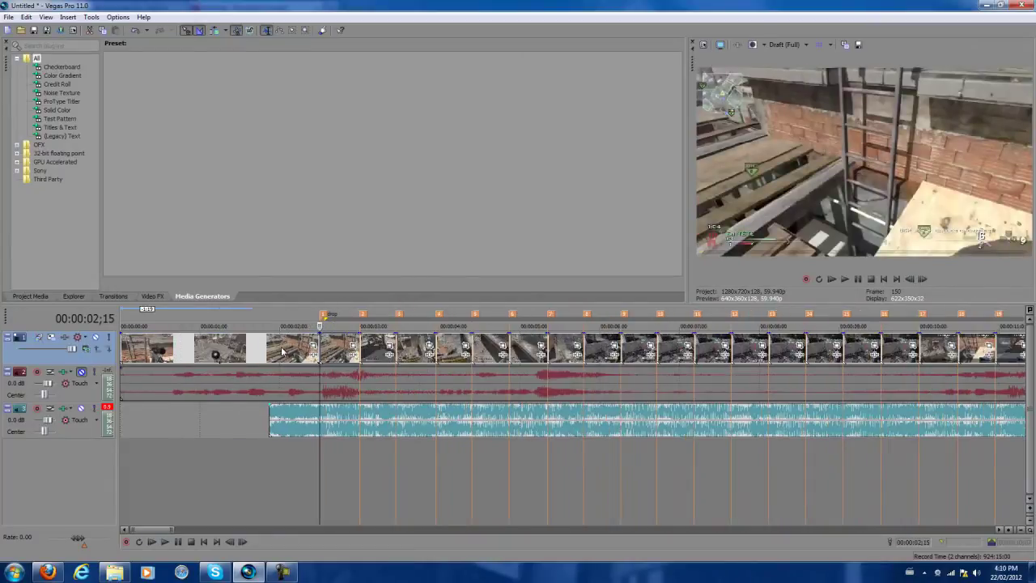
# Step: Crop this piece's start keyframe in Pan/Crop to 1,087.1×577.3
pyautogui.click(353, 346)
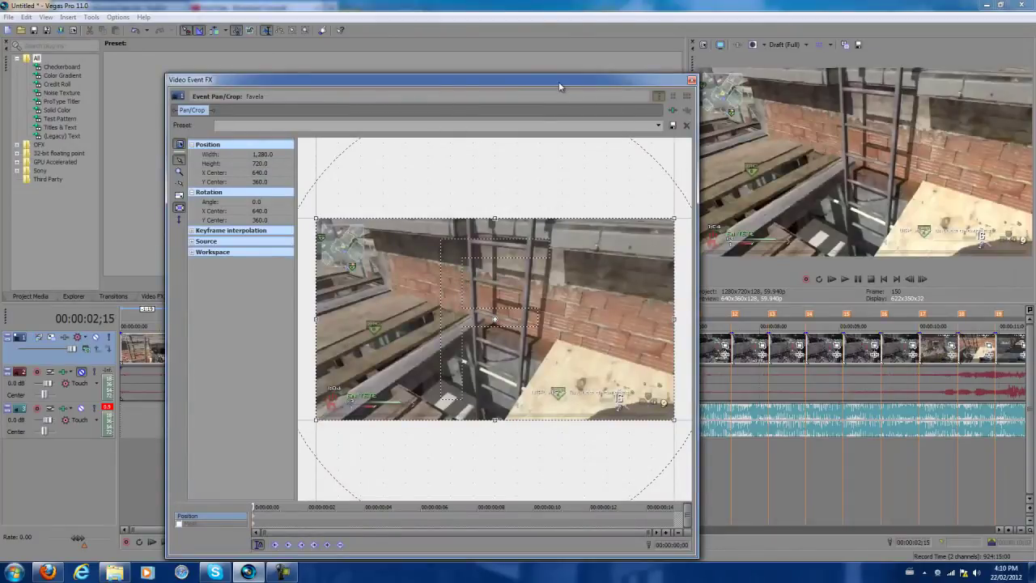
pyautogui.moveTo(559, 86); pyautogui.dragTo(621, 61)
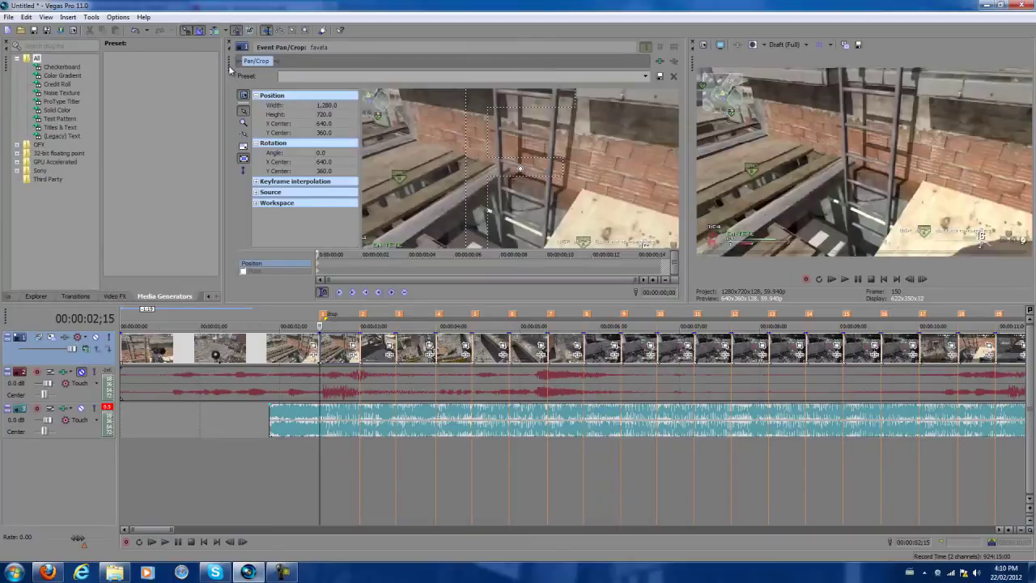
pyautogui.moveTo(229, 69); pyautogui.dragTo(247, 97)
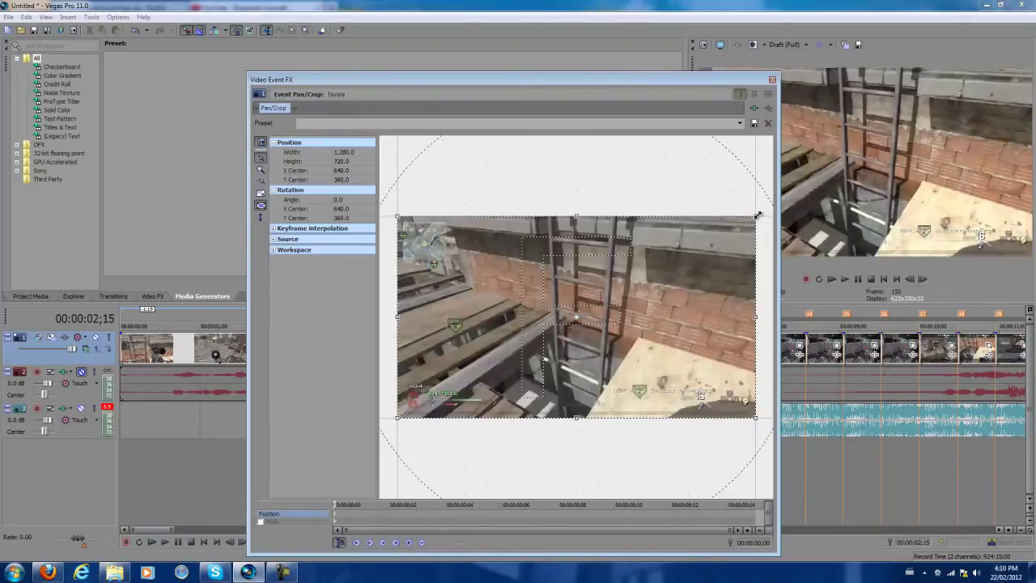
pyautogui.moveTo(756, 215); pyautogui.dragTo(735, 230)
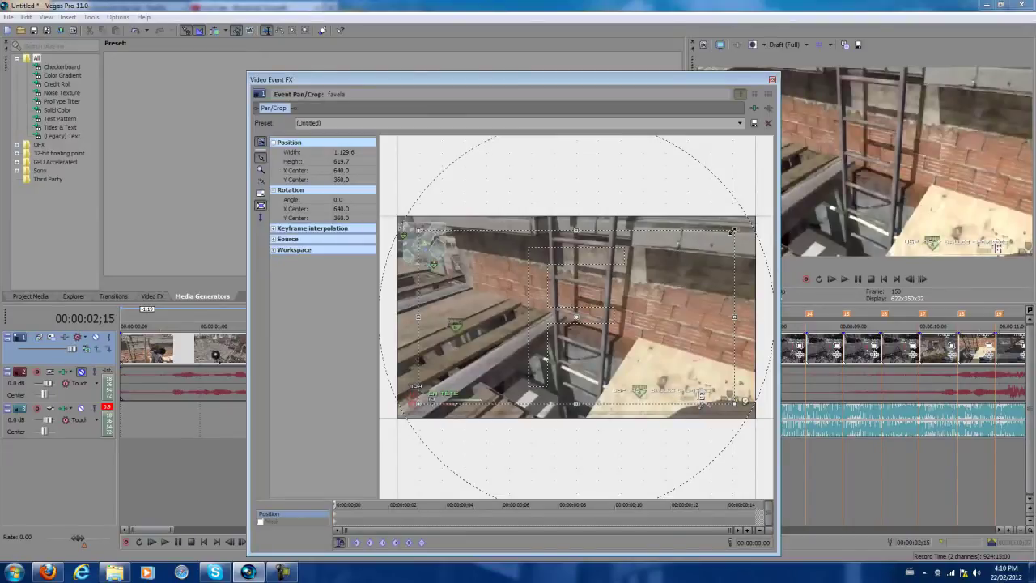
pyautogui.moveTo(736, 230); pyautogui.dragTo(733, 232)
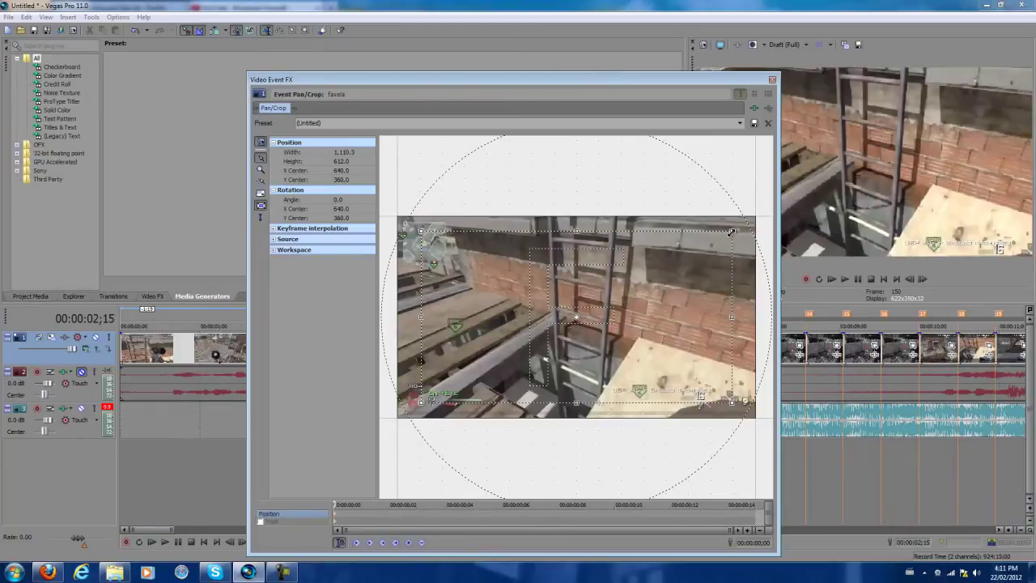
pyautogui.moveTo(731, 232); pyautogui.dragTo(728, 238)
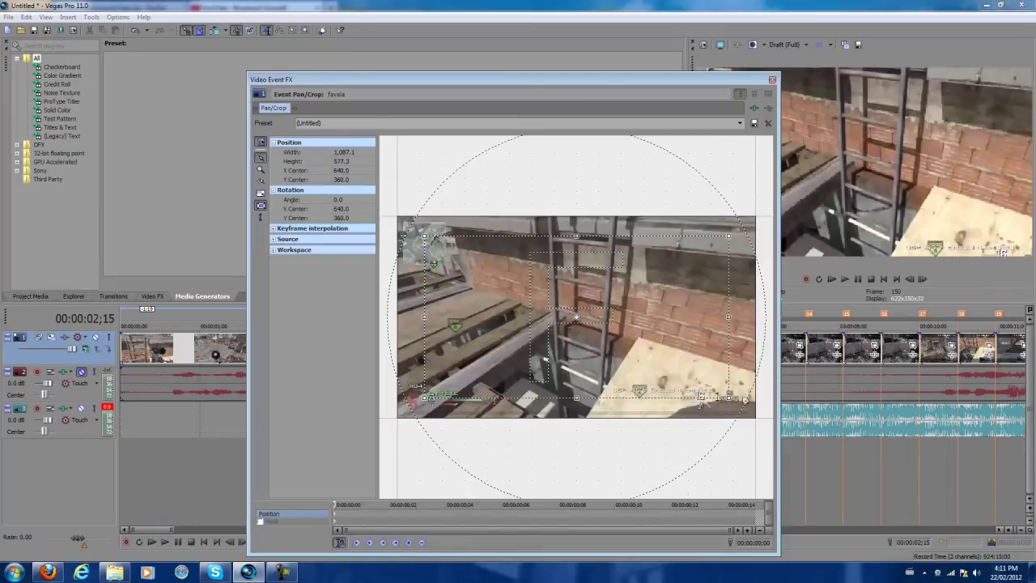
# Step: Reset the end keyframe to the (Default) preset's full 1,280×720 frame
pyautogui.click(756, 516)
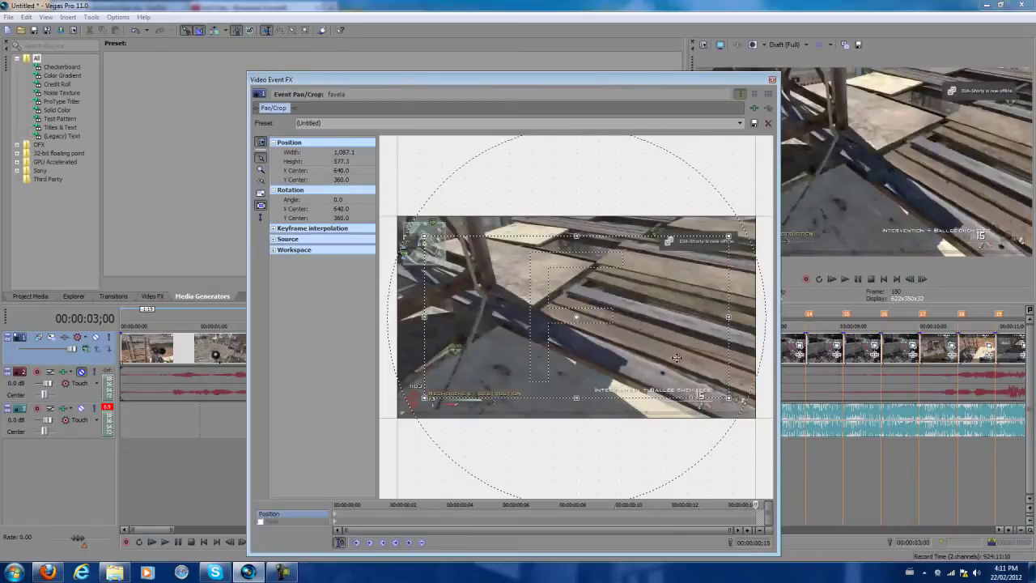
pyautogui.click(740, 123)
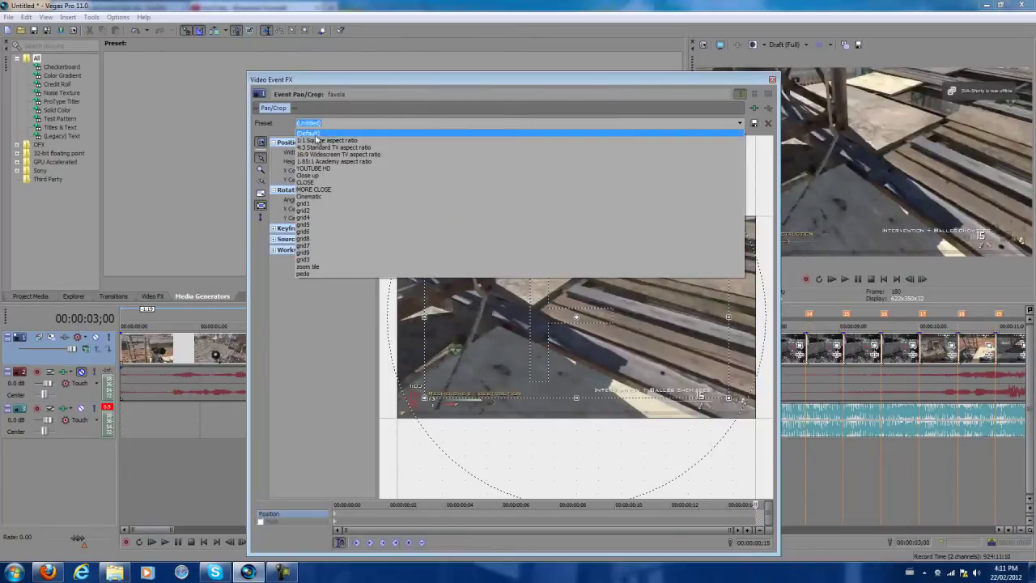
pyautogui.click(313, 135)
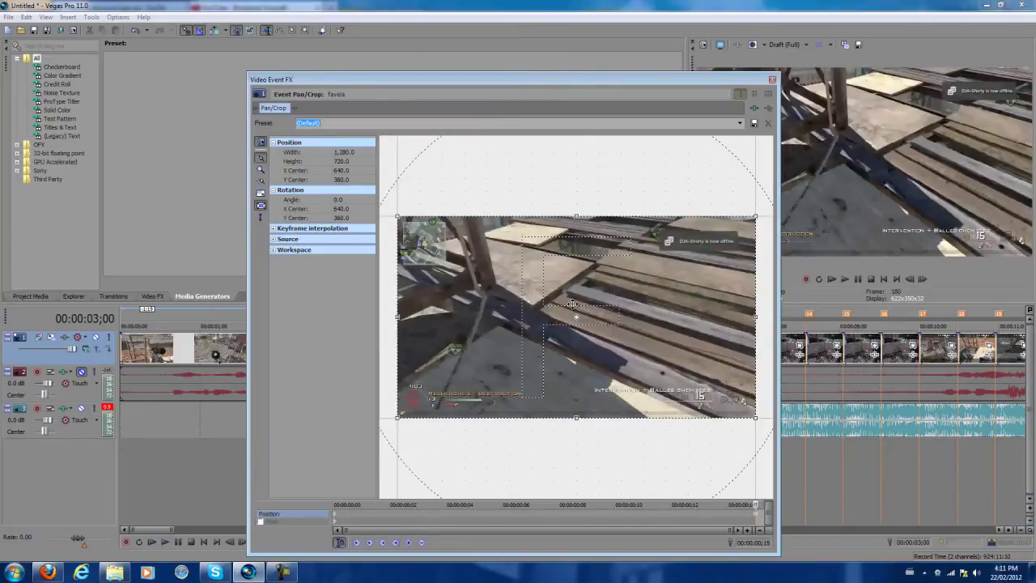
pyautogui.click(772, 80)
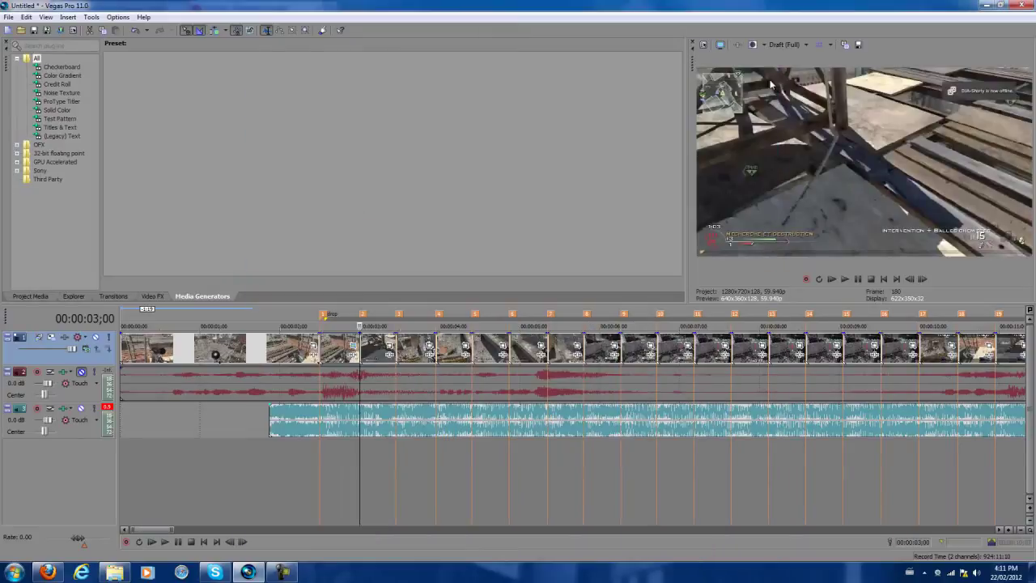
pyautogui.click(298, 345)
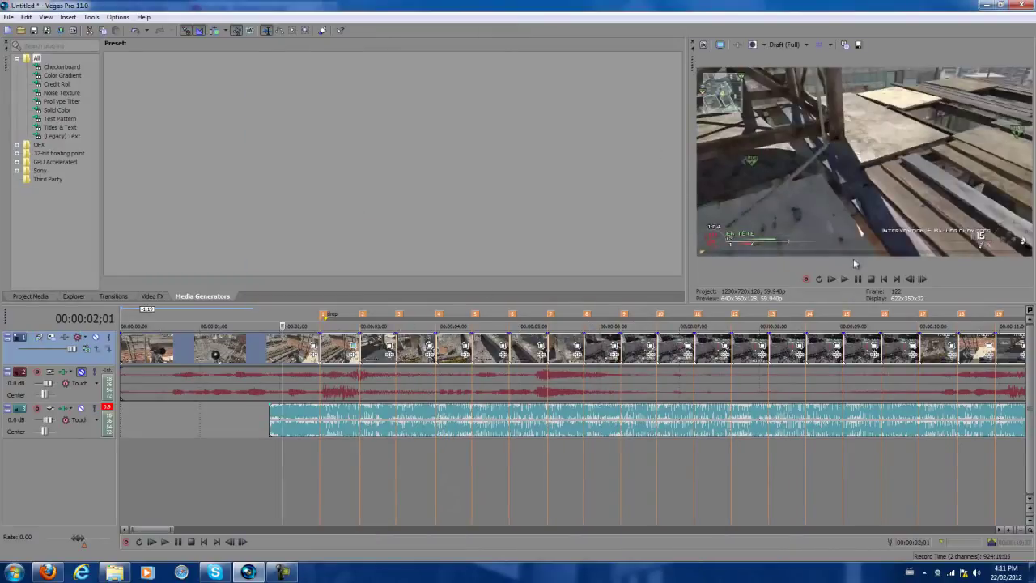
pyautogui.press('space')
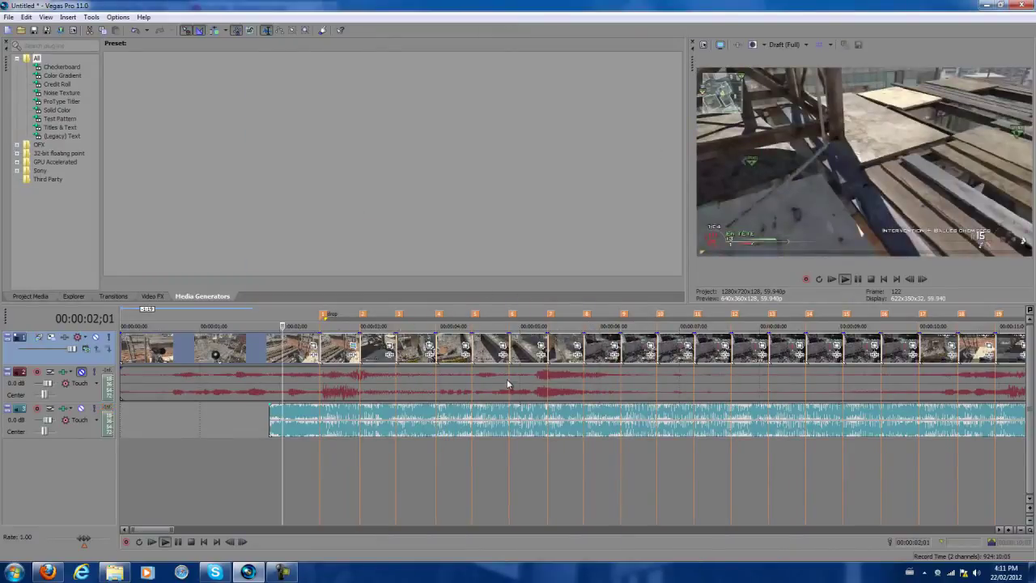
pyautogui.press('space')
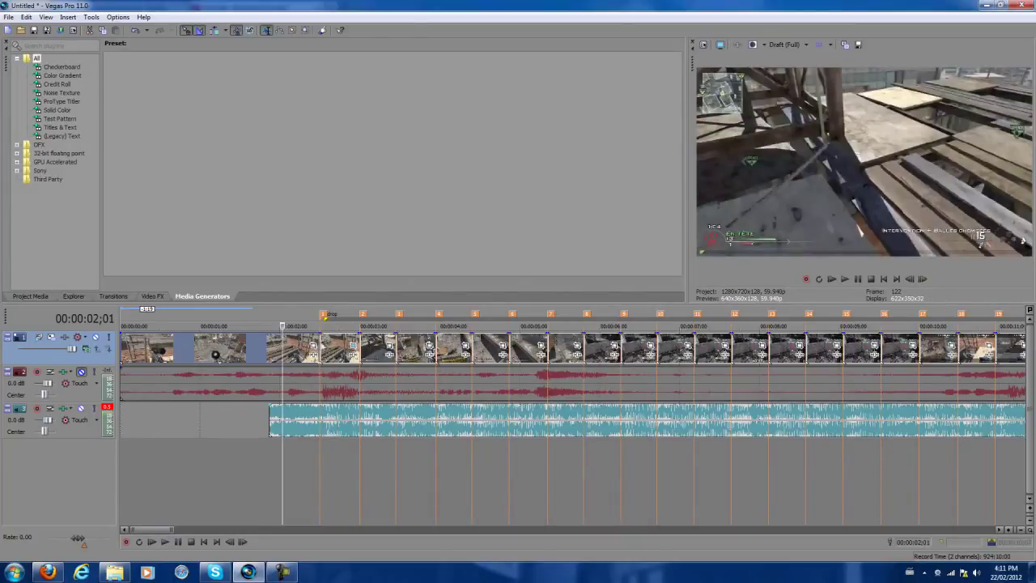
pyautogui.click(321, 348)
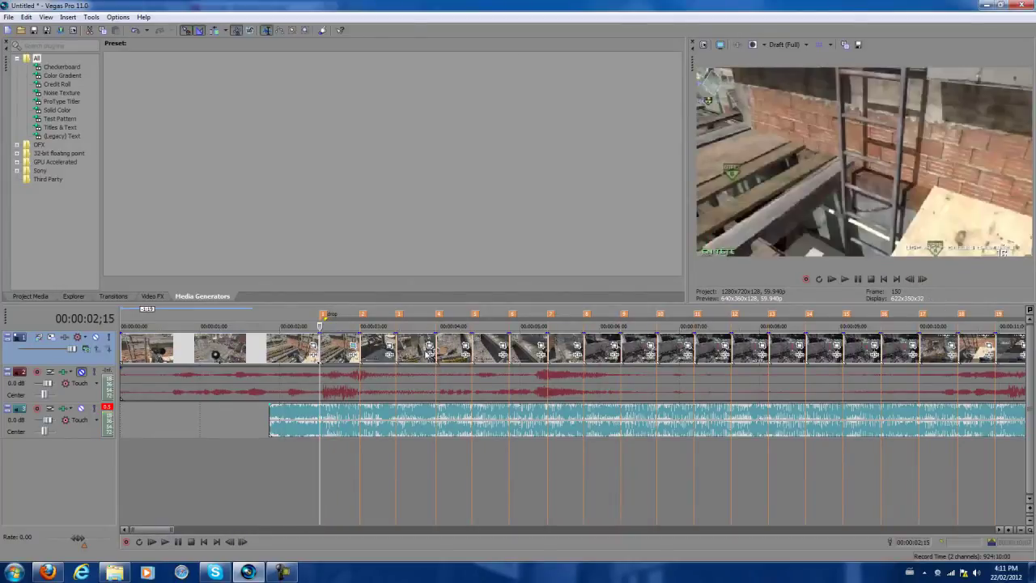
pyautogui.click(307, 348)
pyautogui.click(322, 346)
pyautogui.click(329, 348)
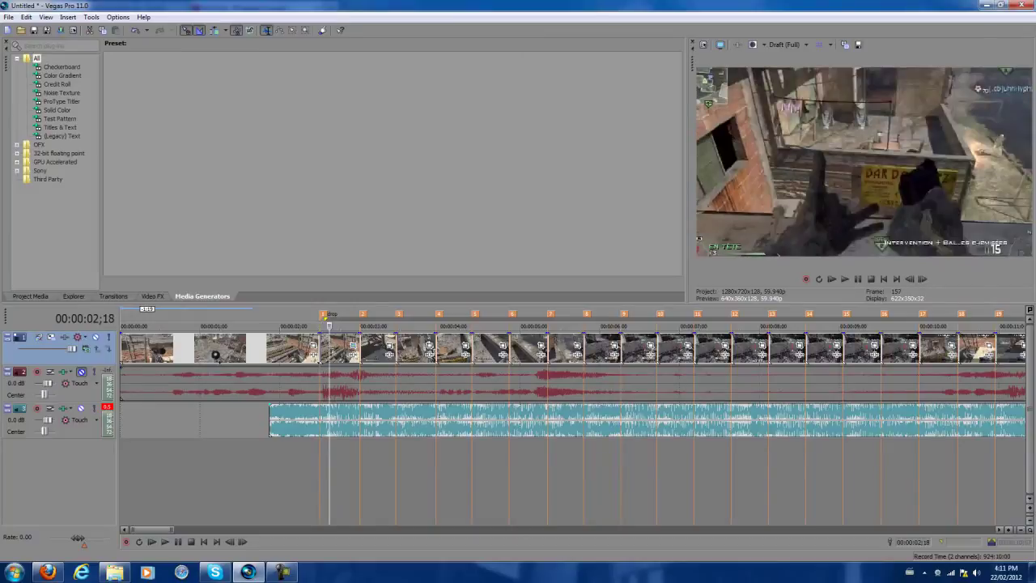
# Step: Copy the zoomed piece's Pan/Crop attributes and paste them onto all remaining beat pieces
pyautogui.rightClick(340, 347)
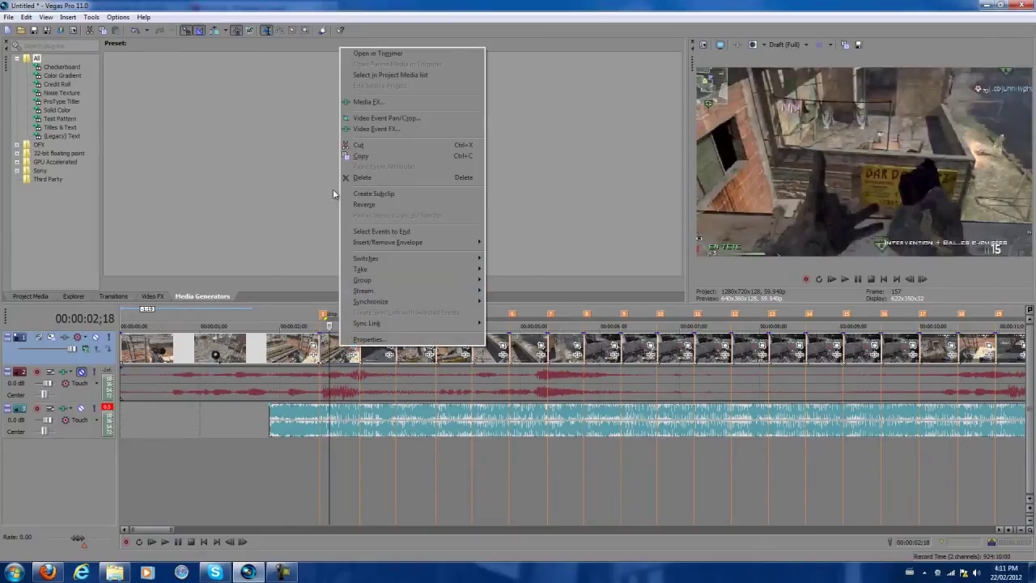
pyautogui.click(361, 155)
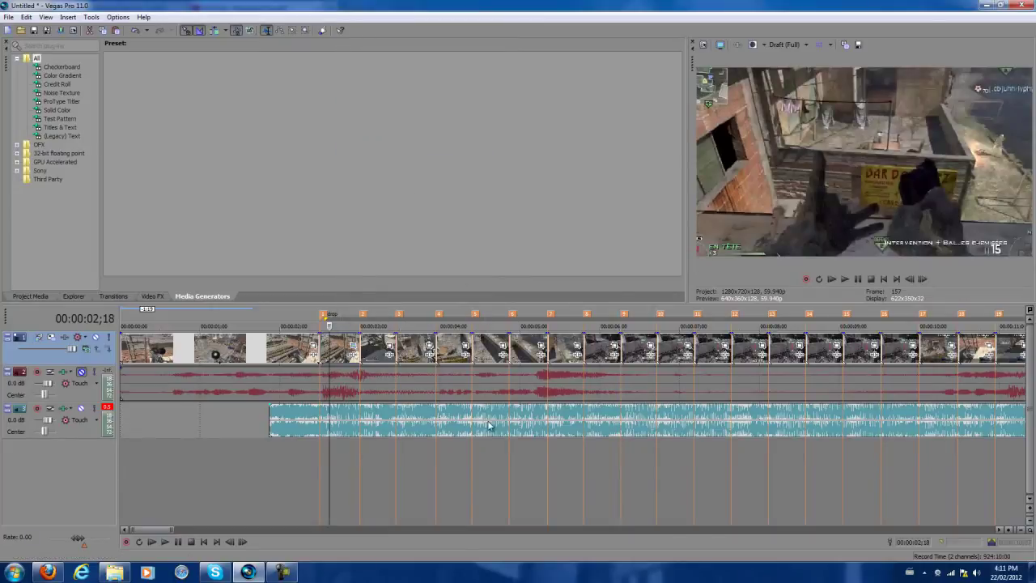
pyautogui.scroll(-2, 476, 423)
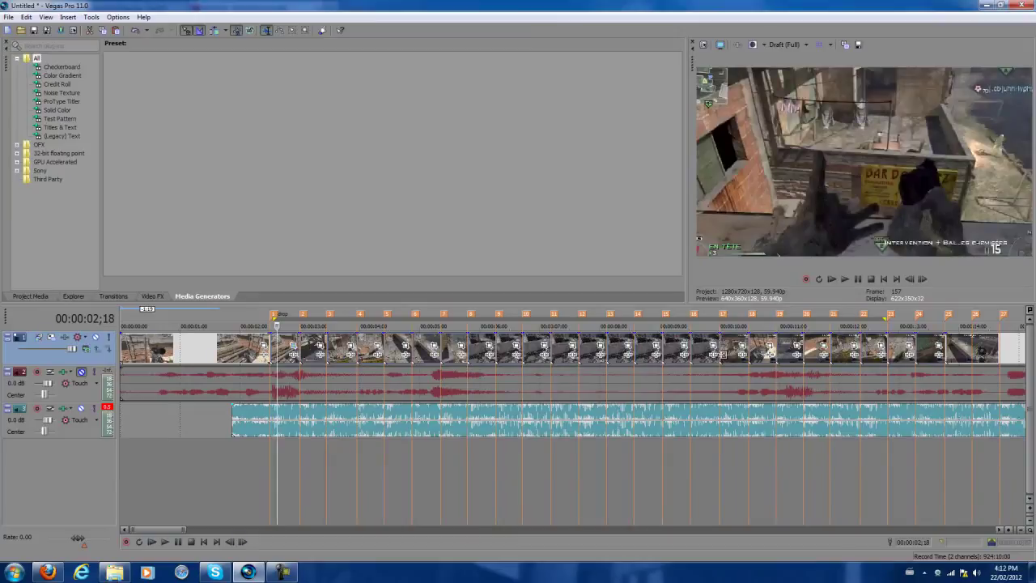
pyautogui.rightClick(895, 349)
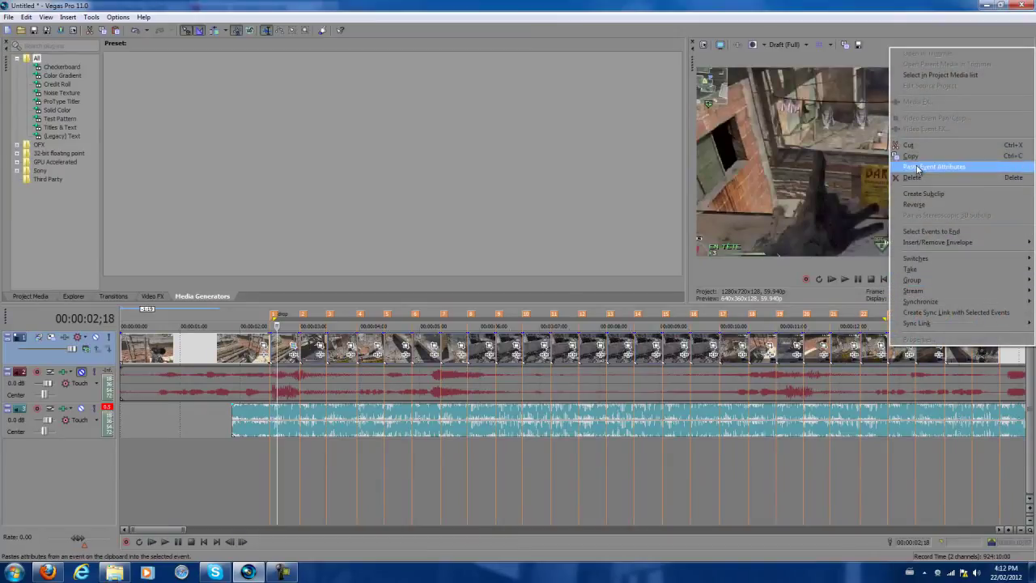
pyautogui.click(969, 167)
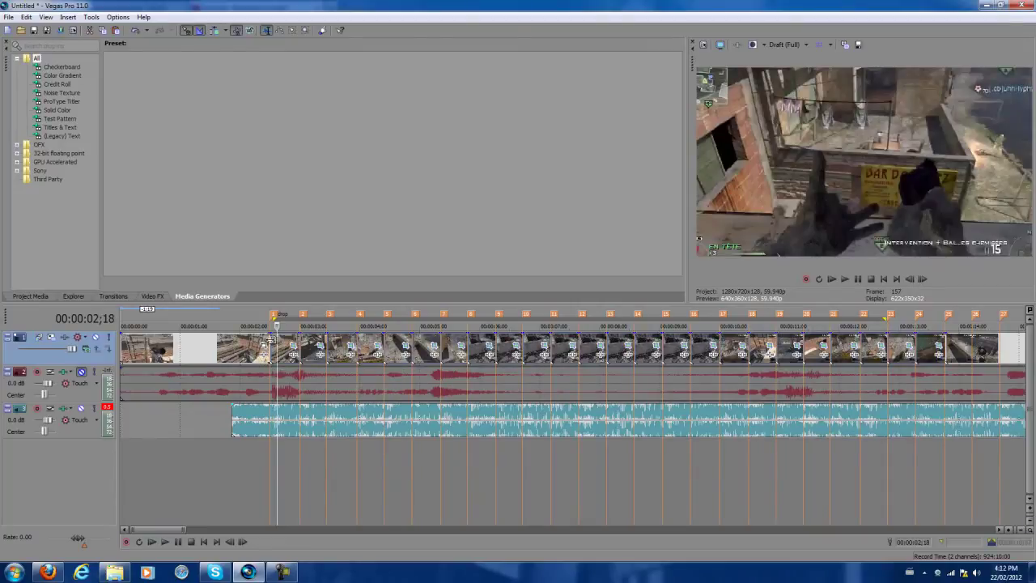
pyautogui.click(271, 340)
pyautogui.click(259, 332)
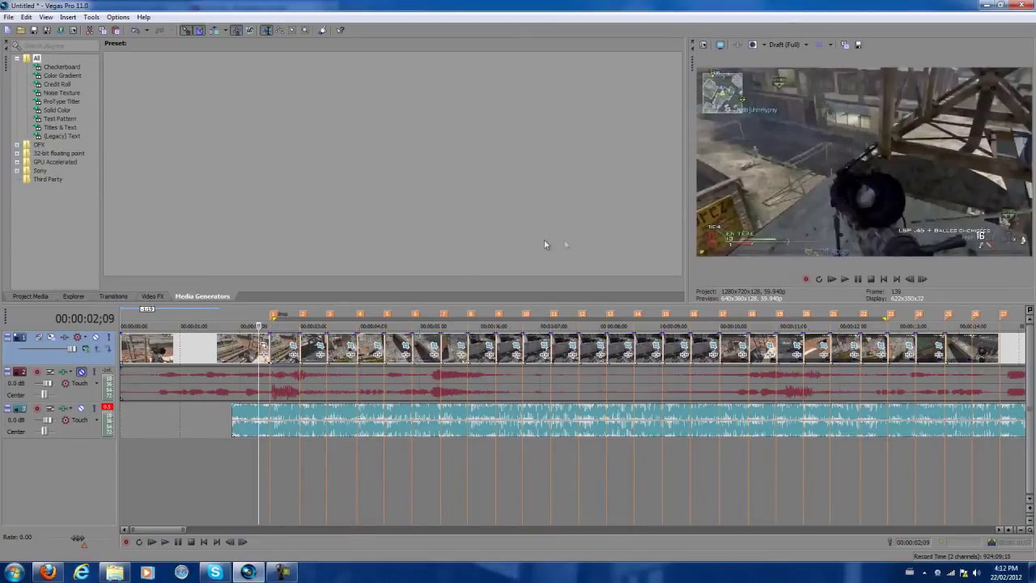
pyautogui.press('space')
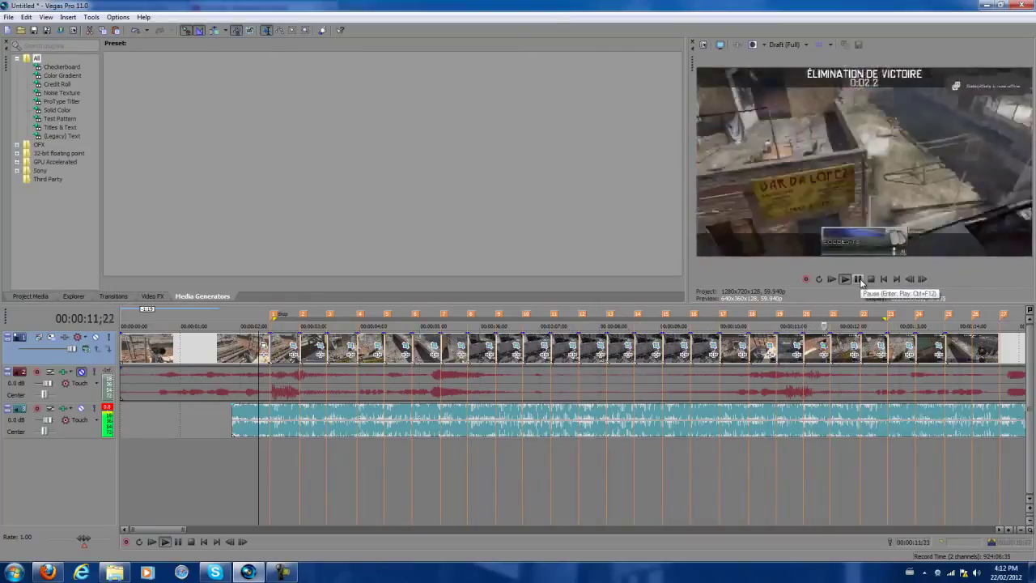
pyautogui.click(859, 279)
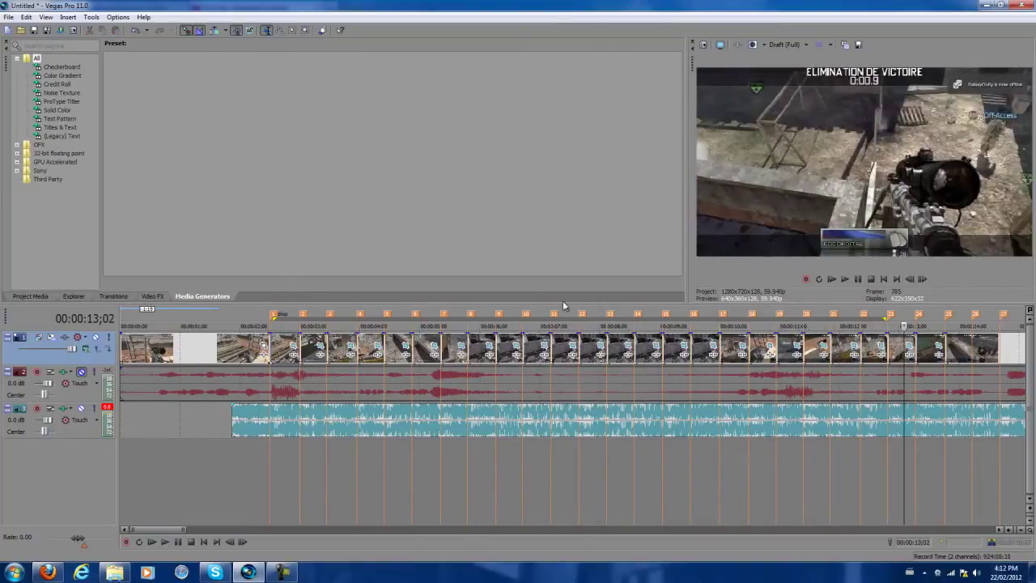
pyautogui.click(270, 344)
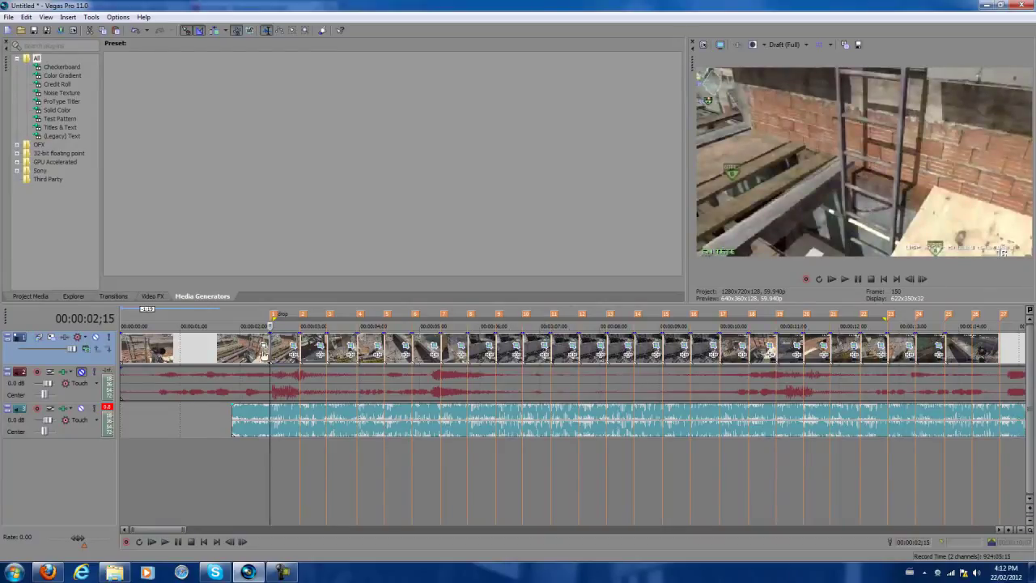
pyautogui.click(300, 345)
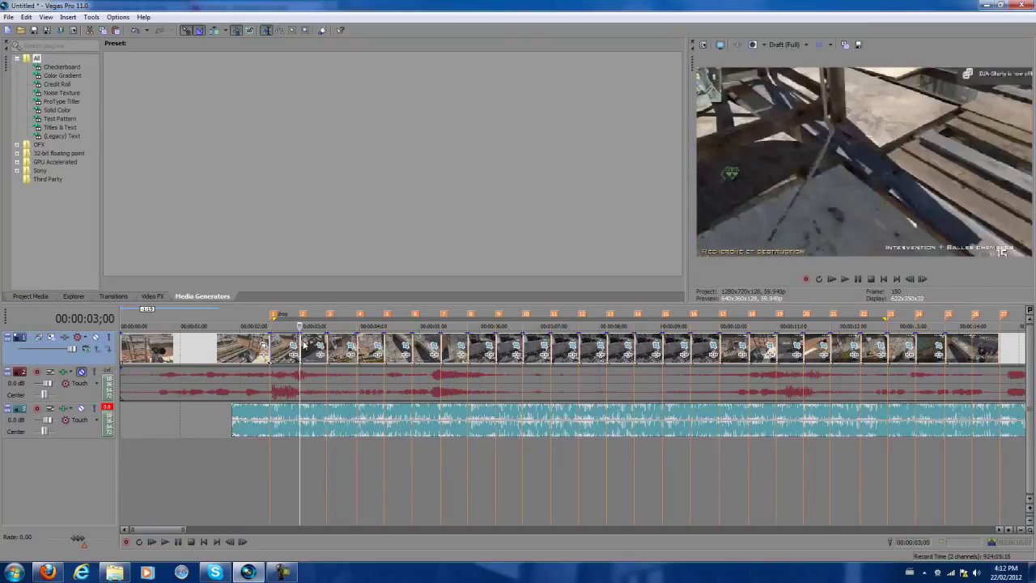
pyautogui.click(328, 340)
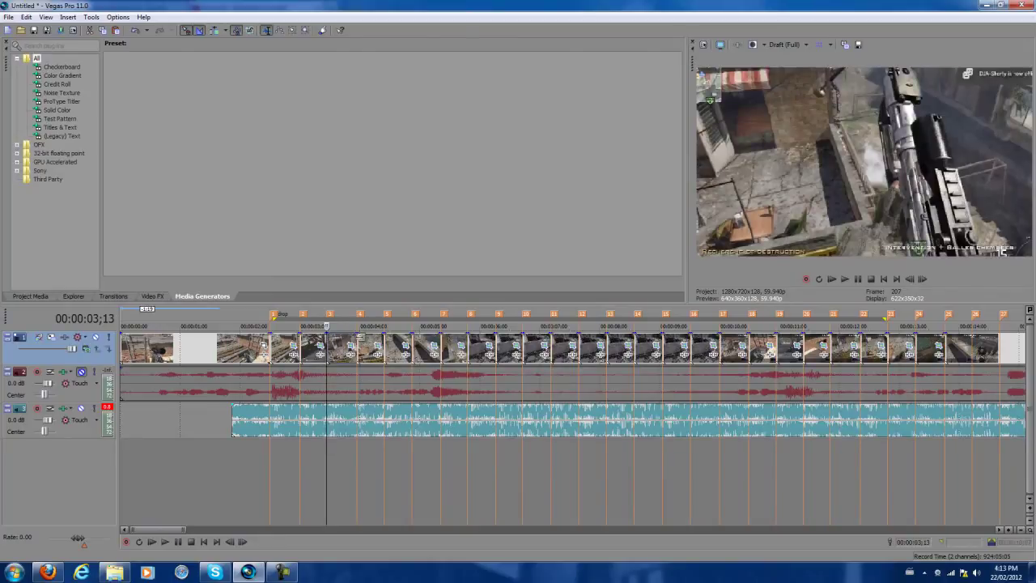
pyautogui.click(357, 338)
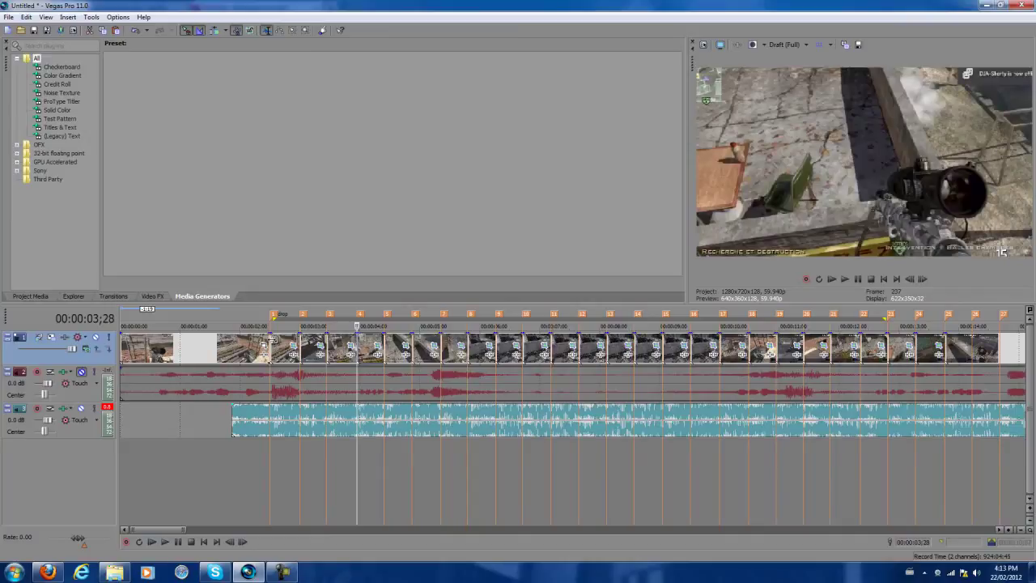
pyautogui.click(267, 345)
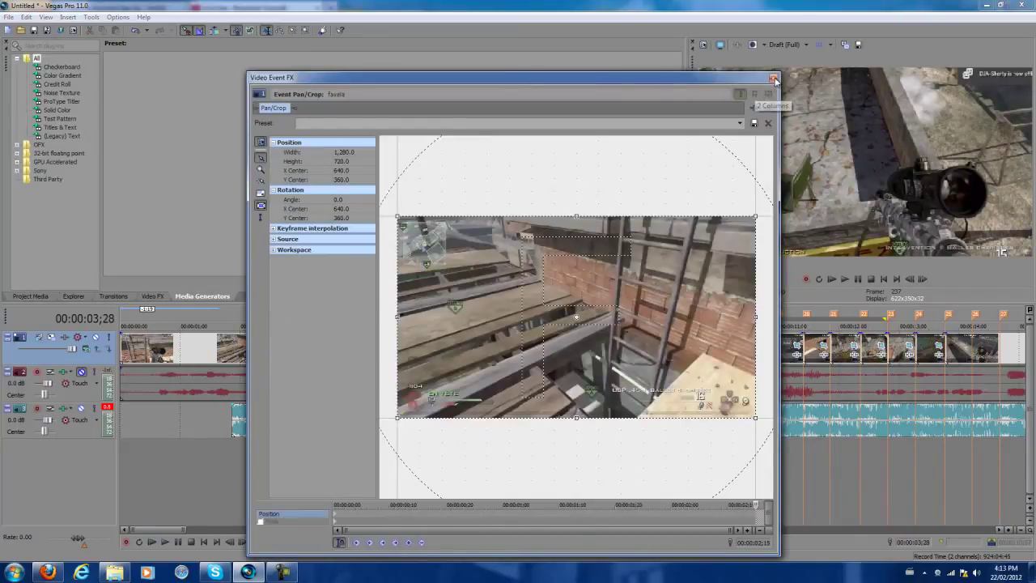
pyautogui.click(773, 78)
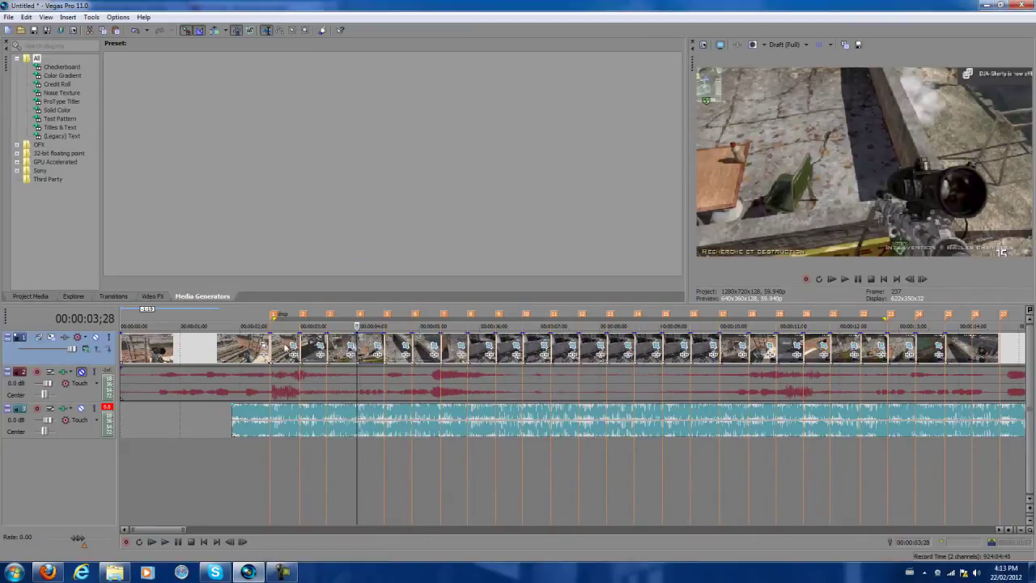
pyautogui.click(271, 344)
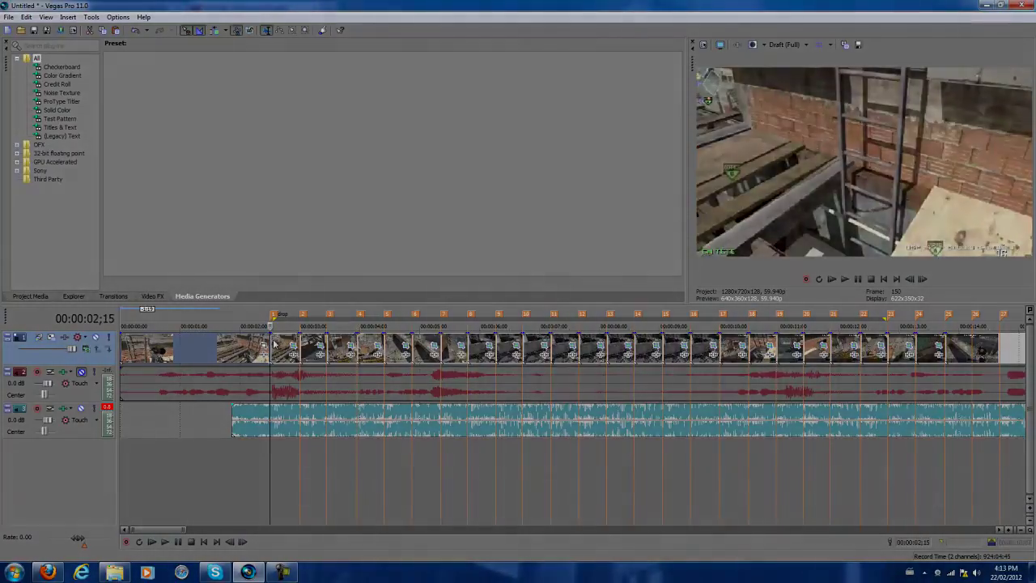